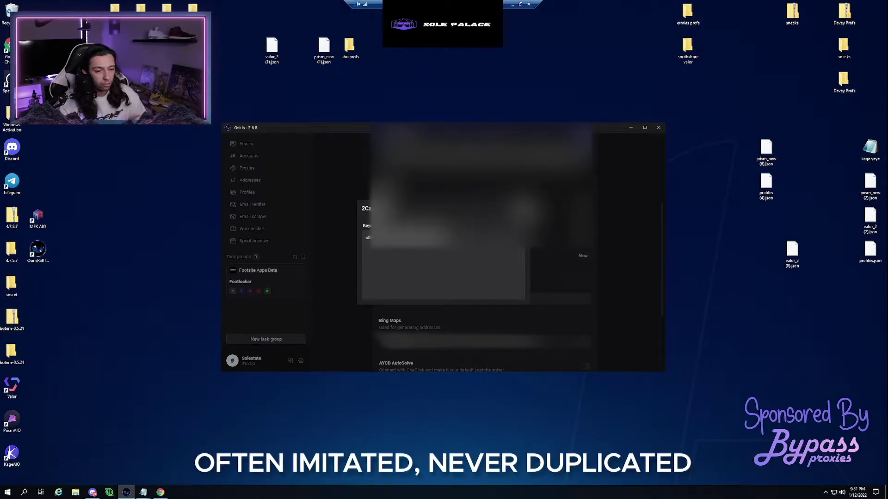
- Close the 2Captcha key list, switch to Chrome's Bing Maps Dev Center page and examine where its API keys are managed
key("Escape")
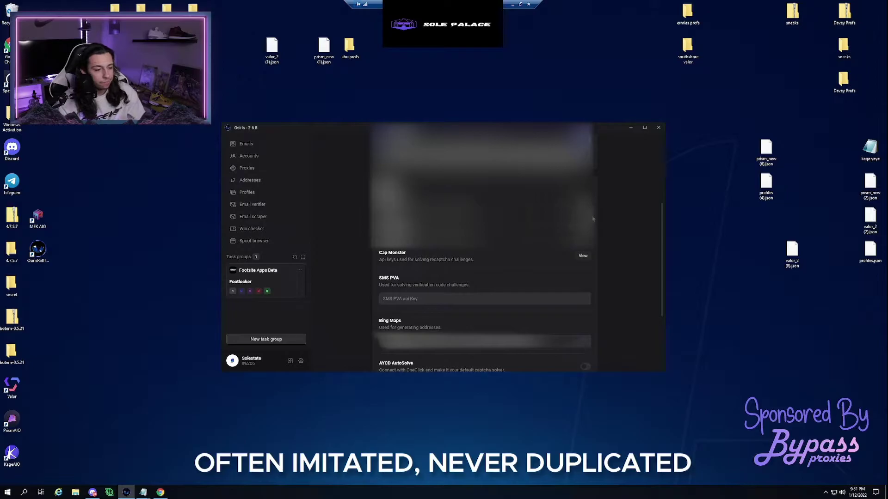
scroll(571, 222, "down", 3)
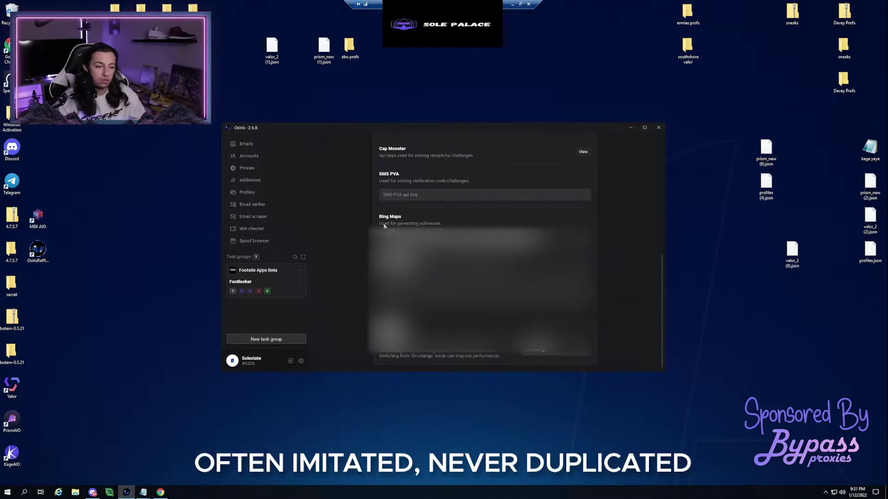
left_click(160, 493)
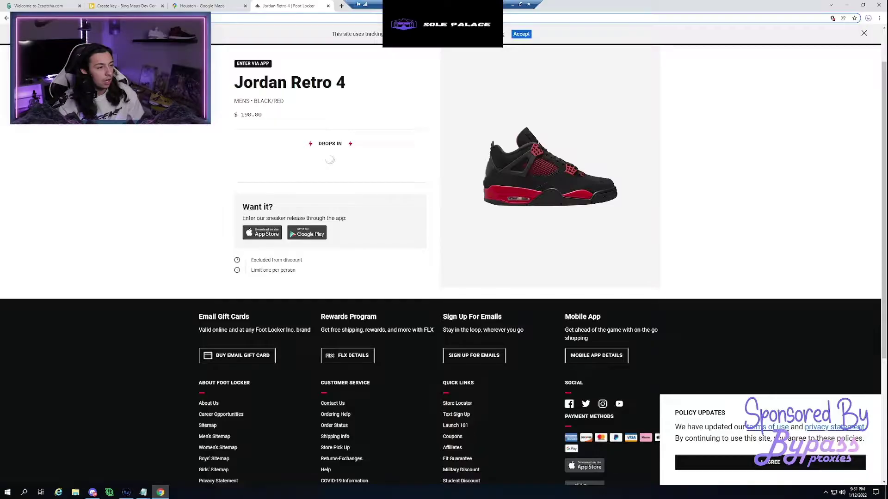
left_click(132, 5)
left_click(317, 54)
left_click(322, 109)
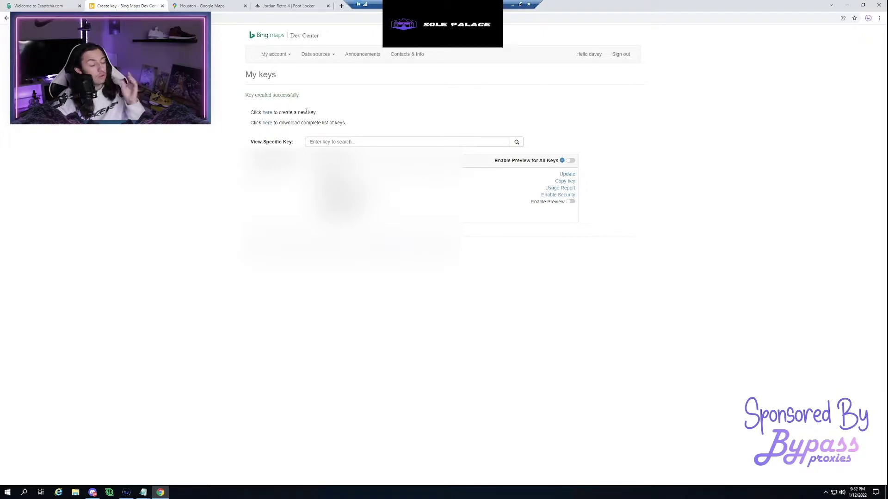
left_click(278, 55)
left_click(324, 80)
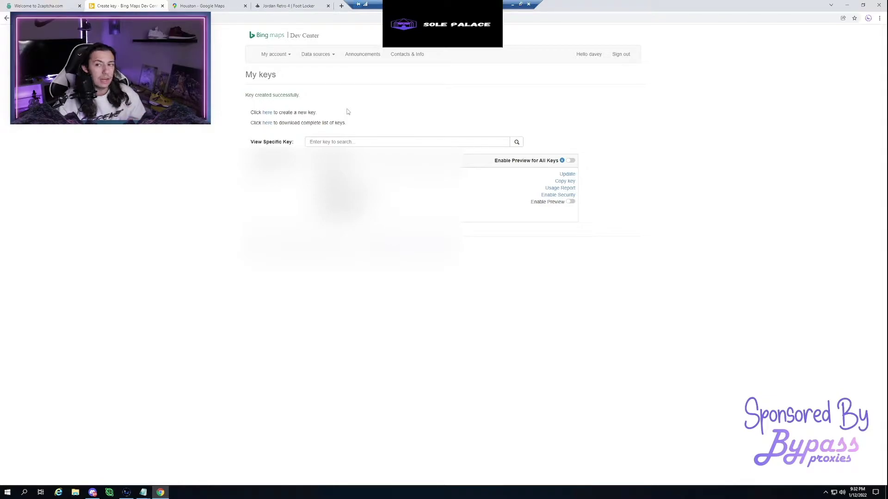
left_click(289, 56)
left_click(335, 89)
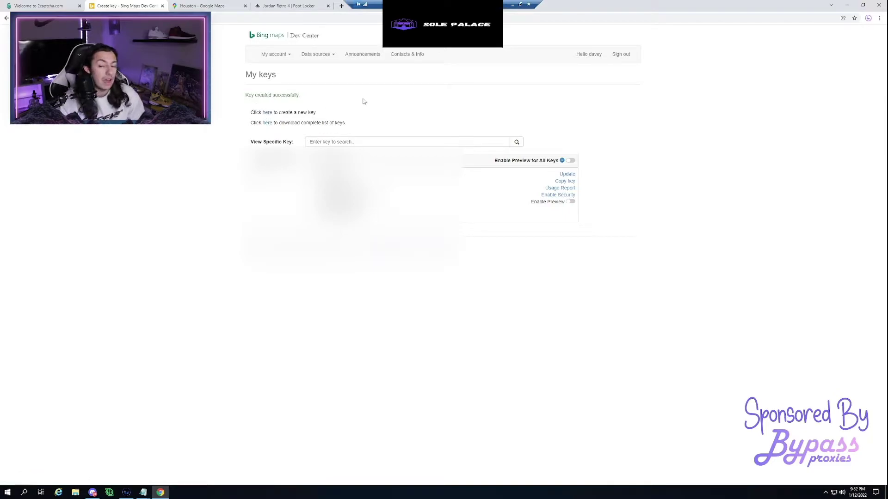
- Copy the Bing Maps API key and switch back to the Osiris settings
left_click(568, 183)
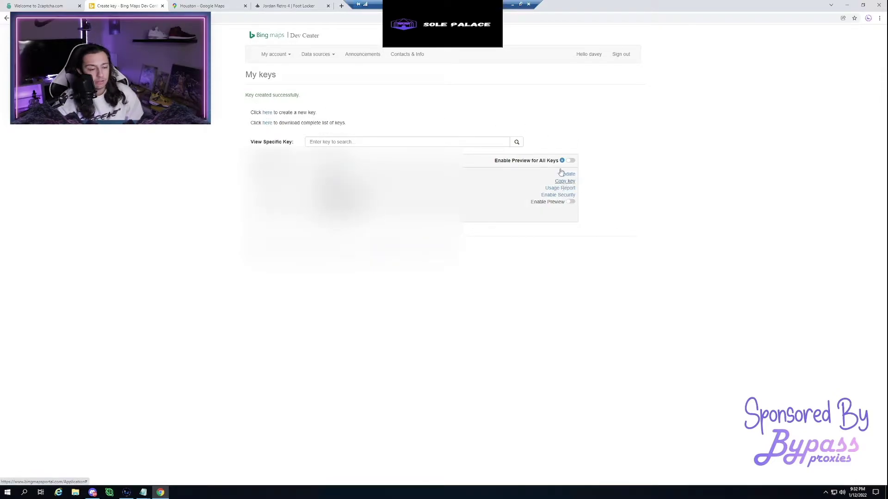
left_click(126, 492)
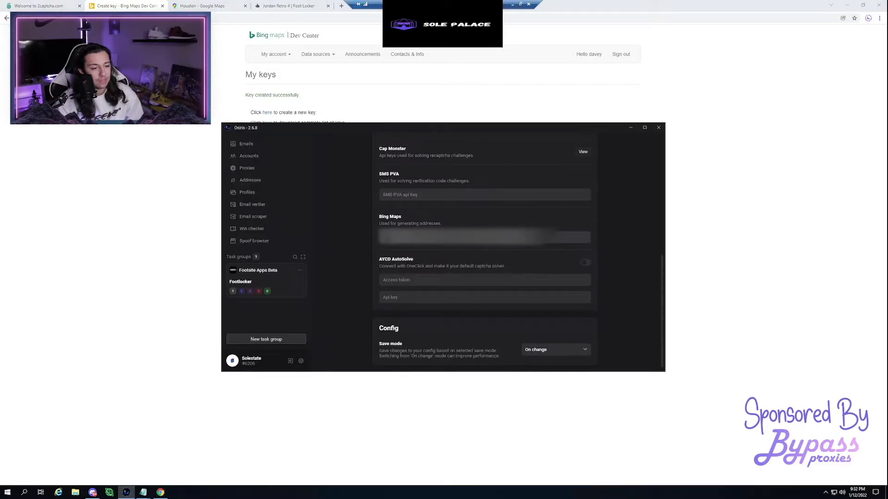
scroll(552, 287, "up", 10)
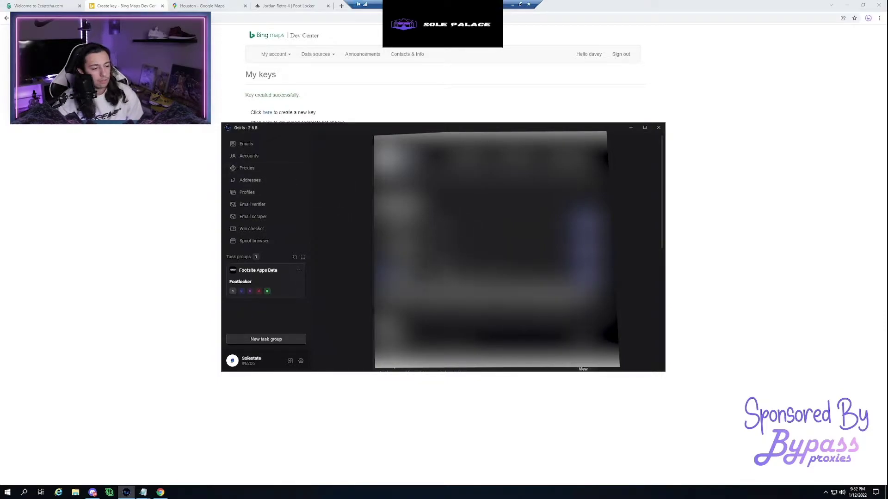
- Create a new email group named "Outlook test"
left_click(253, 146)
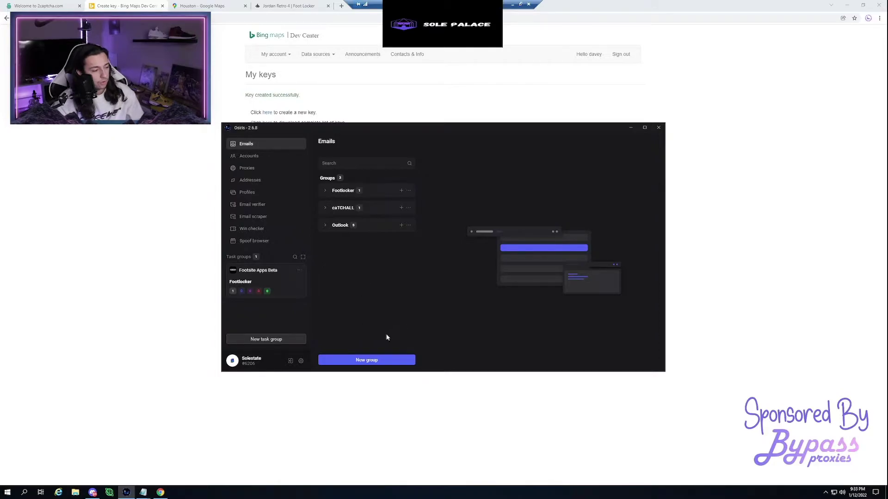
left_click(368, 358)
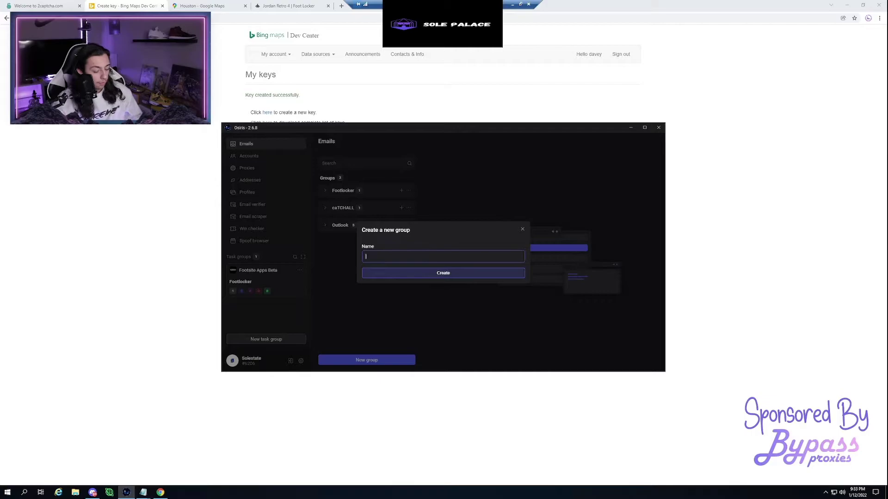
type("Outlook")
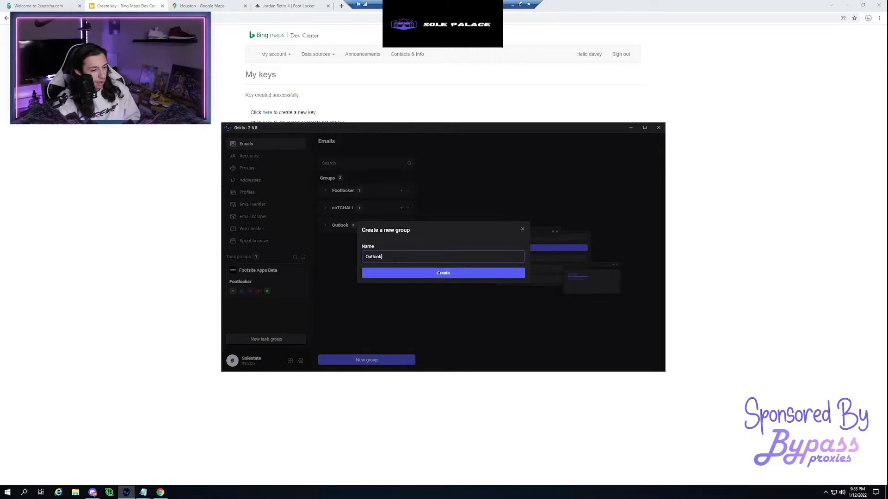
type(" test")
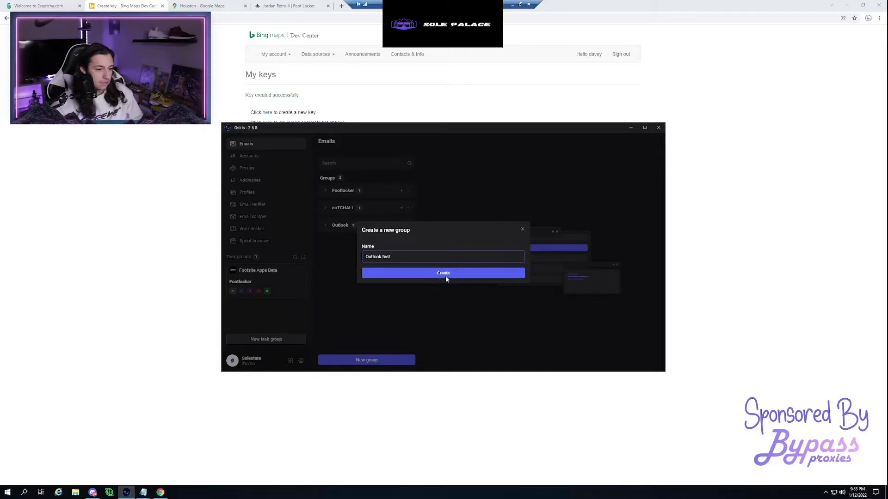
left_click(445, 273)
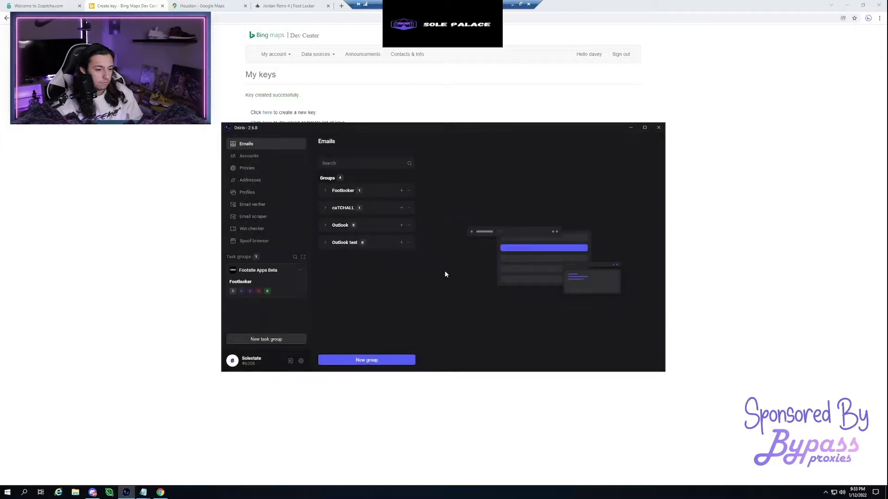
- Start a new email list named "Test" in the Outlook test group and paste the email addresses into it
left_click(401, 242)
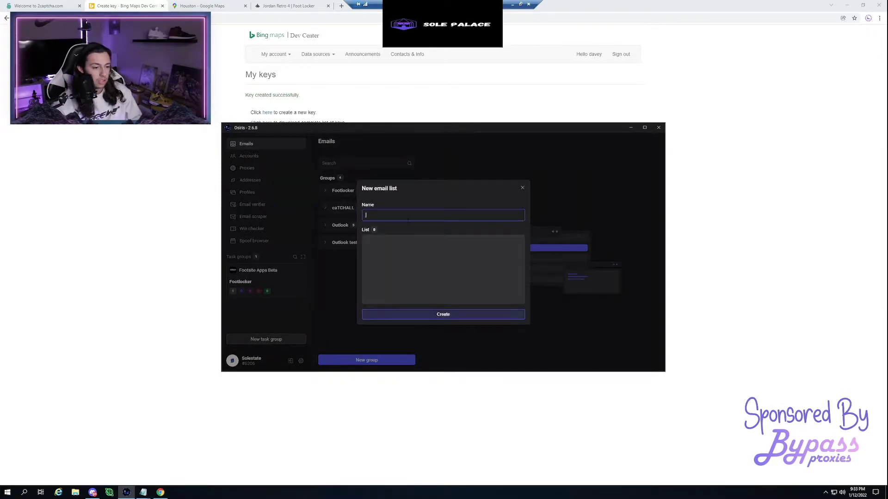
type("Test")
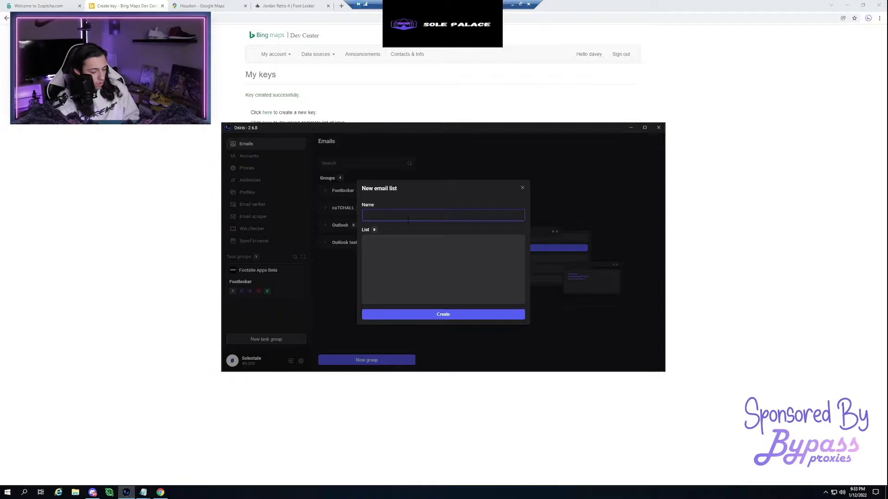
left_click(403, 242)
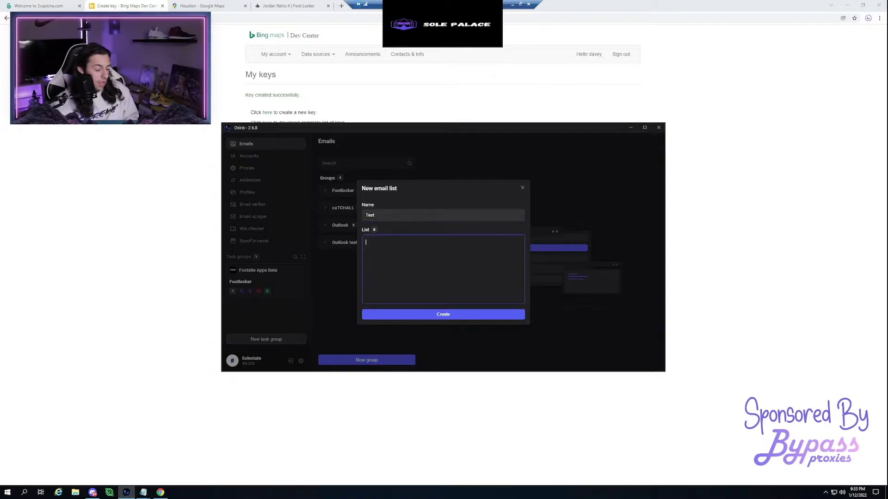
key("ctrl+v")
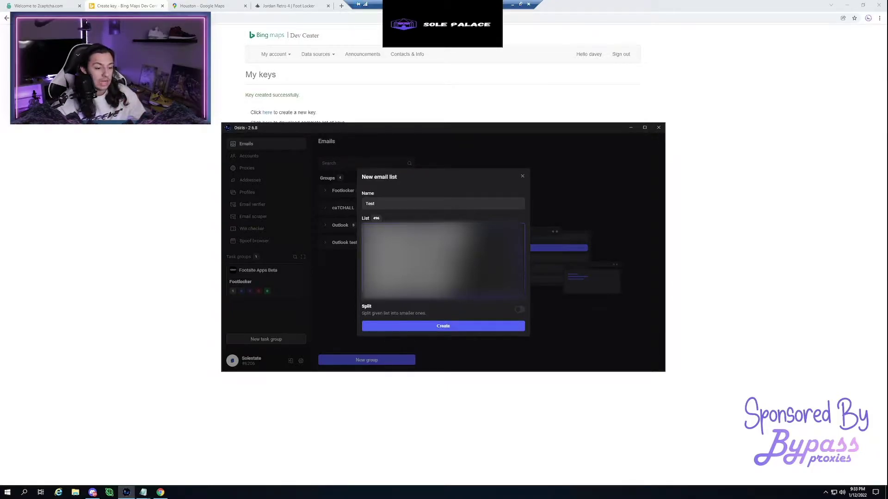
- Split the Test email list into 10 smaller lists, create them and expand the Outlook test group
left_click(519, 311)
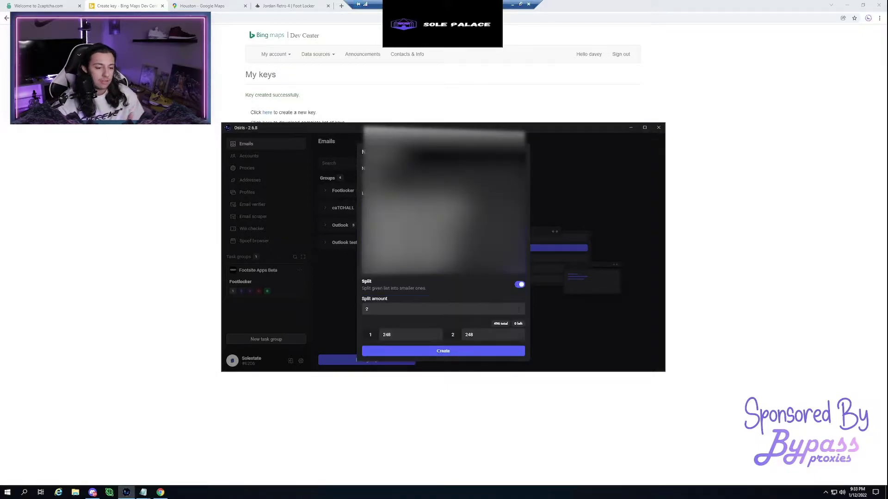
left_click(377, 308)
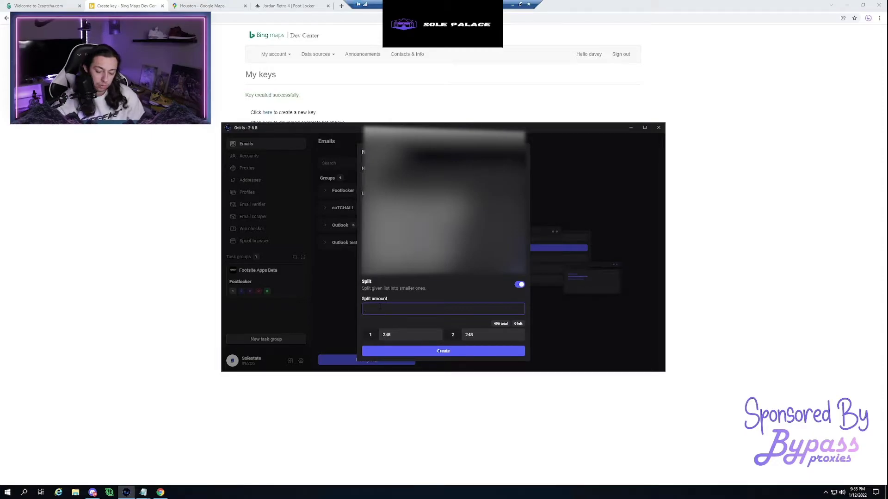
left_click(442, 284)
scroll(455, 339, "down", 2)
scroll(451, 335, "up", 2)
scroll(444, 332, "down", 2)
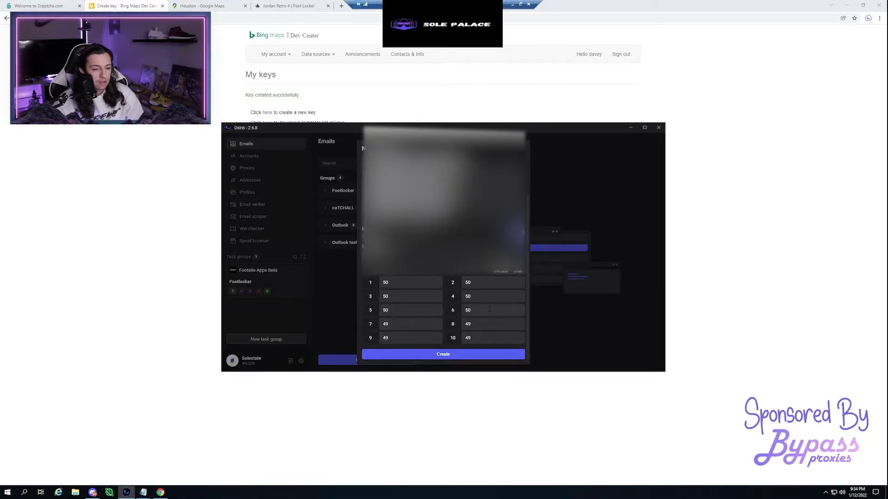
scroll(490, 309, "up", 2)
scroll(490, 309, "down", 2)
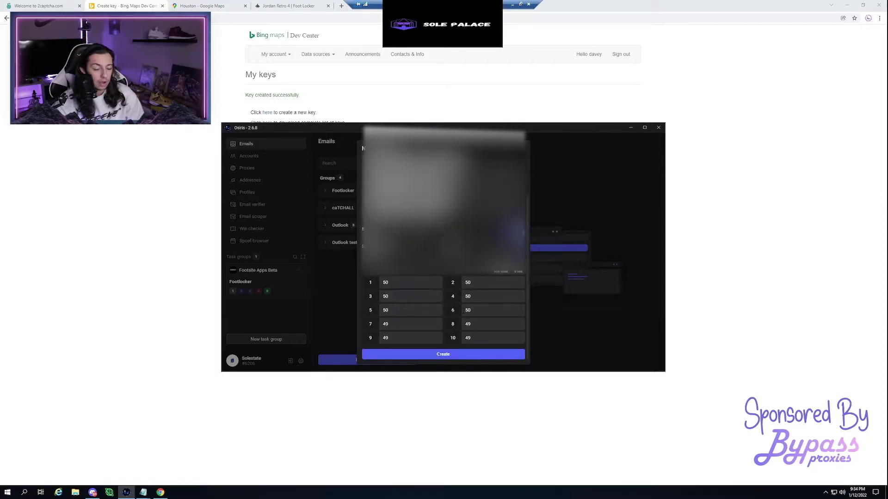
scroll(438, 306, "up", 2)
scroll(437, 305, "down", 2)
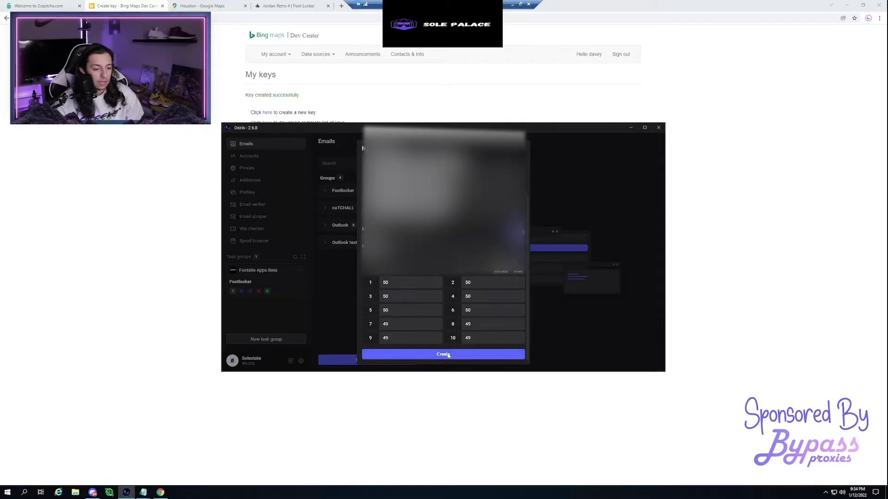
left_click(448, 354)
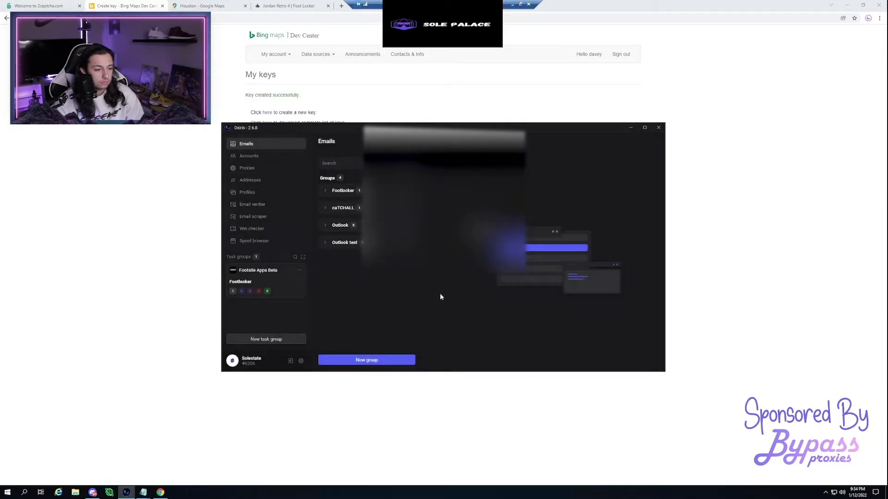
left_click(325, 243)
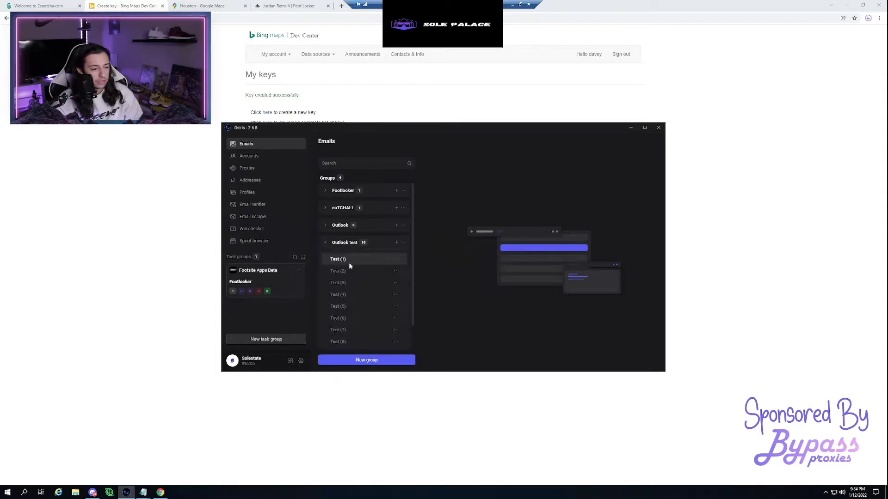
scroll(357, 296, "down", 1)
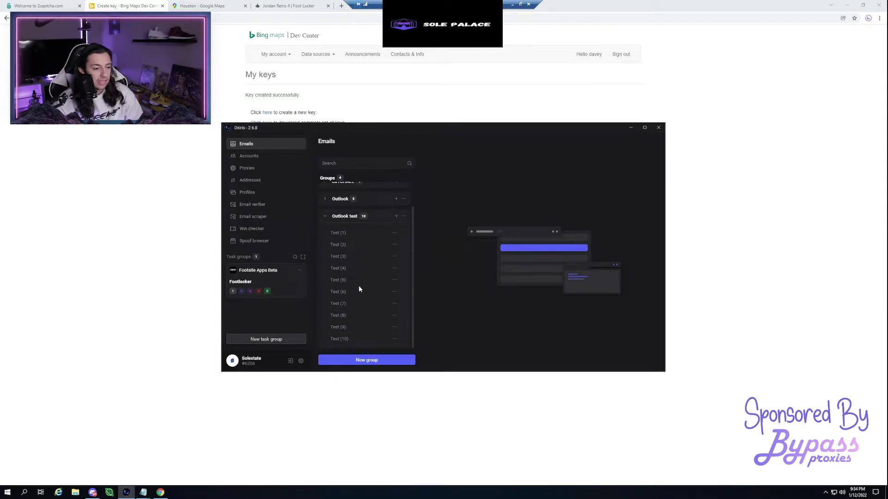
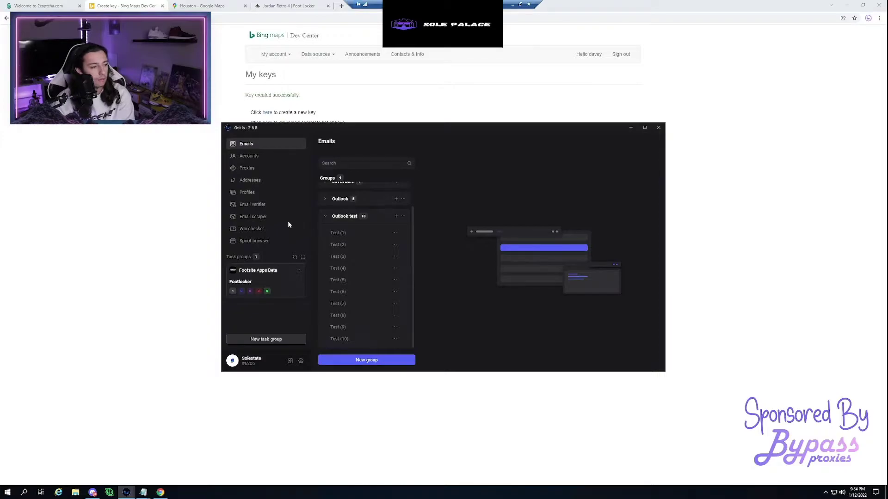
- Create a new account group named "Test Shopify"
left_click(250, 156)
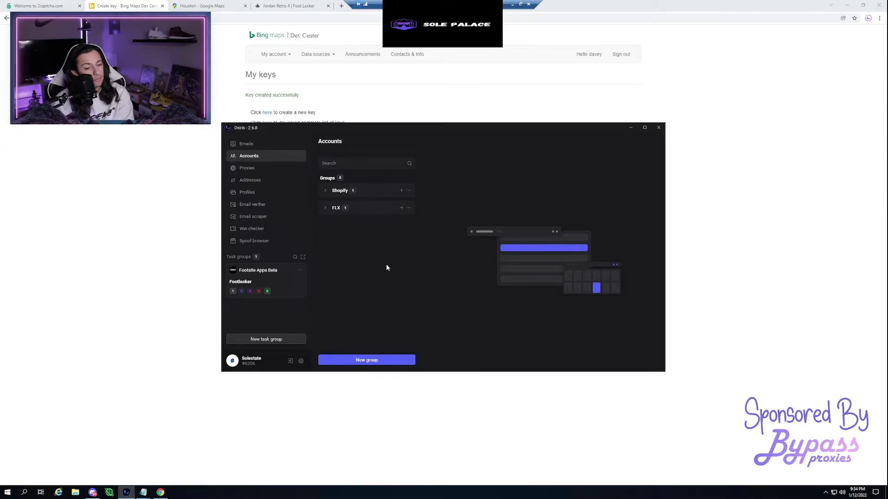
left_click(374, 362)
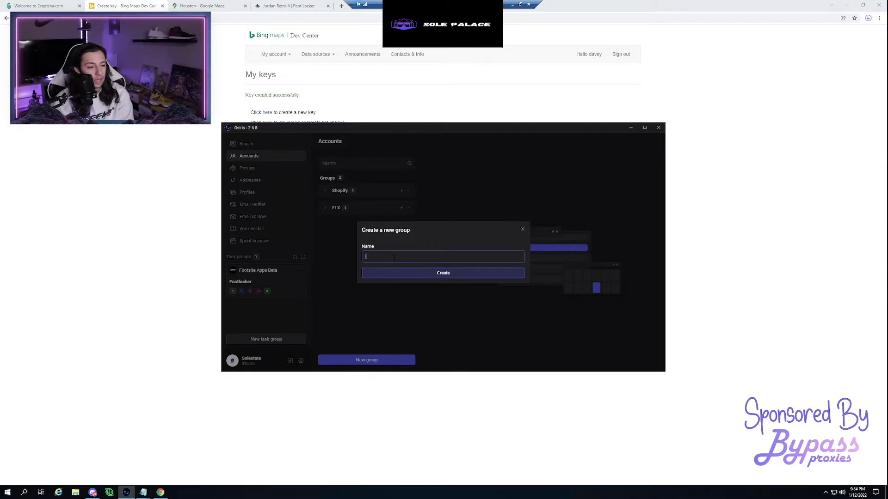
type("Te")
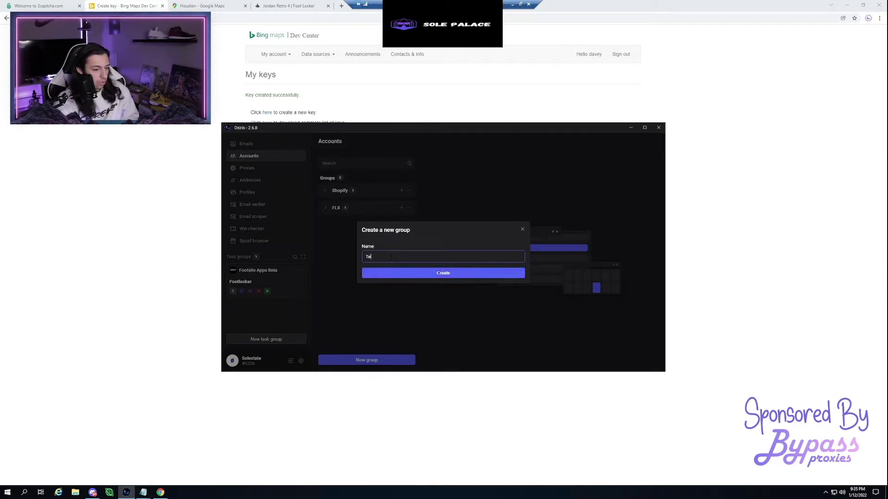
type("st Shopify")
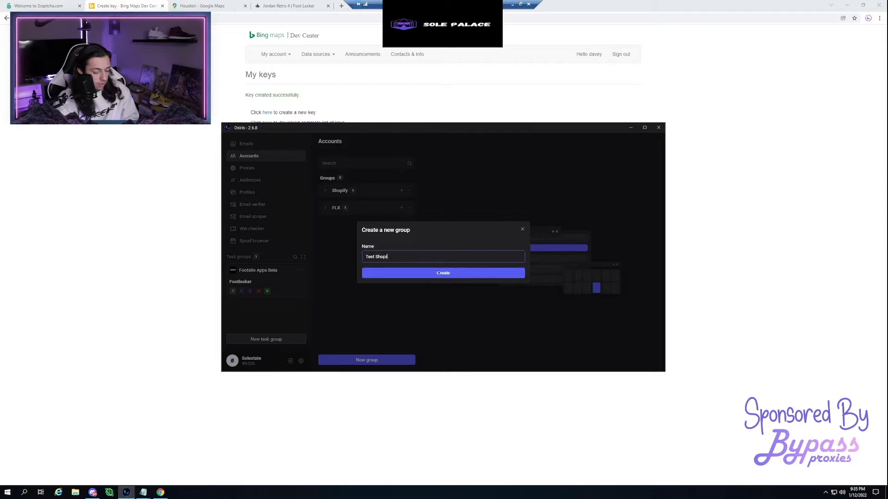
left_click(451, 276)
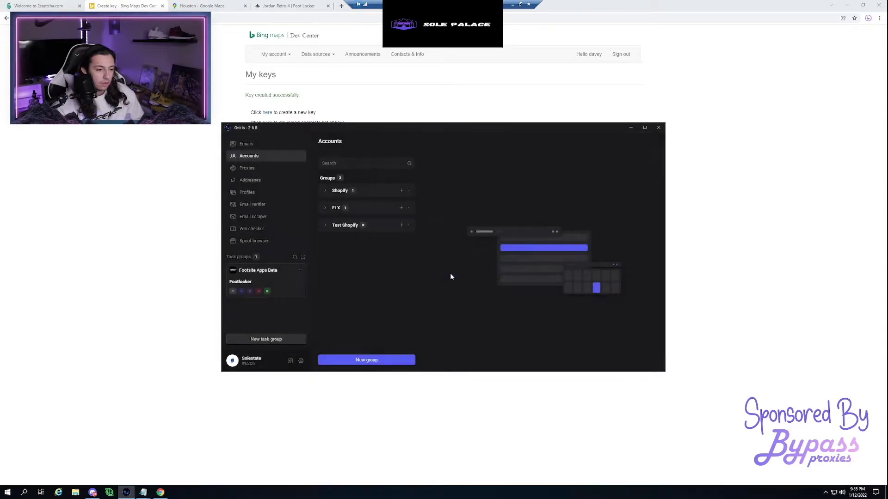
- Create a new account list named "Undefeated" in the Test Shopify group
left_click(401, 226)
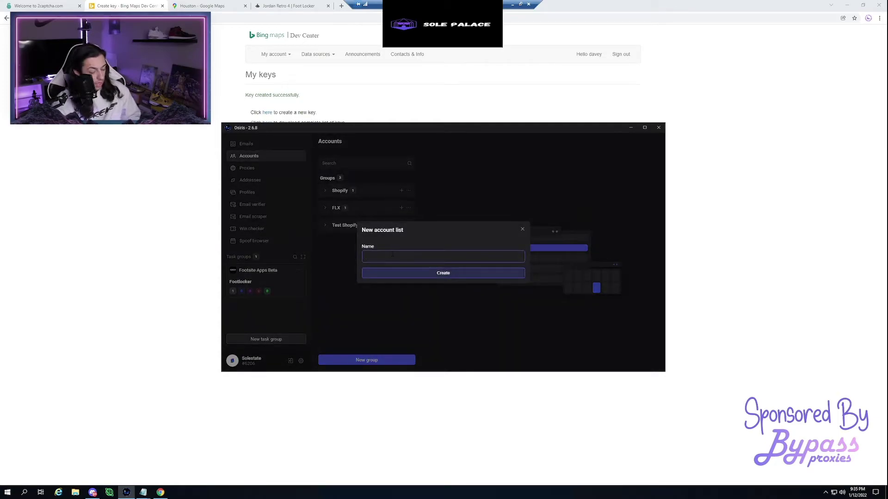
type("Unde")
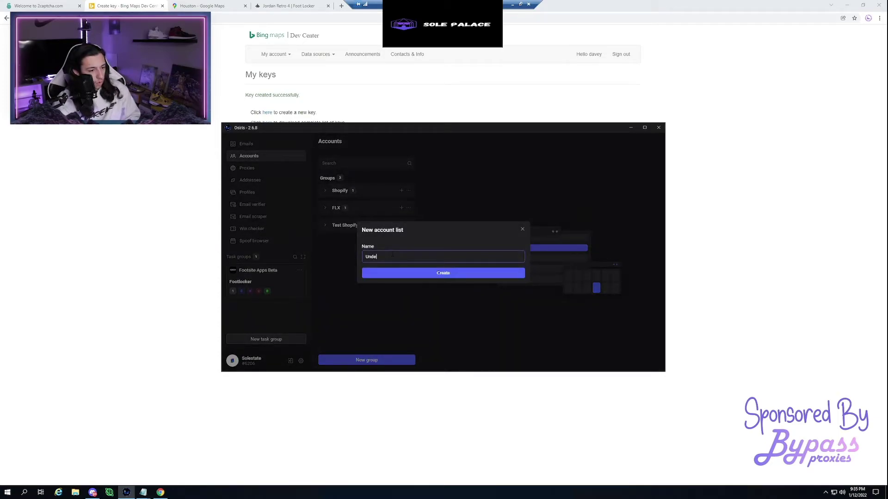
type("feated")
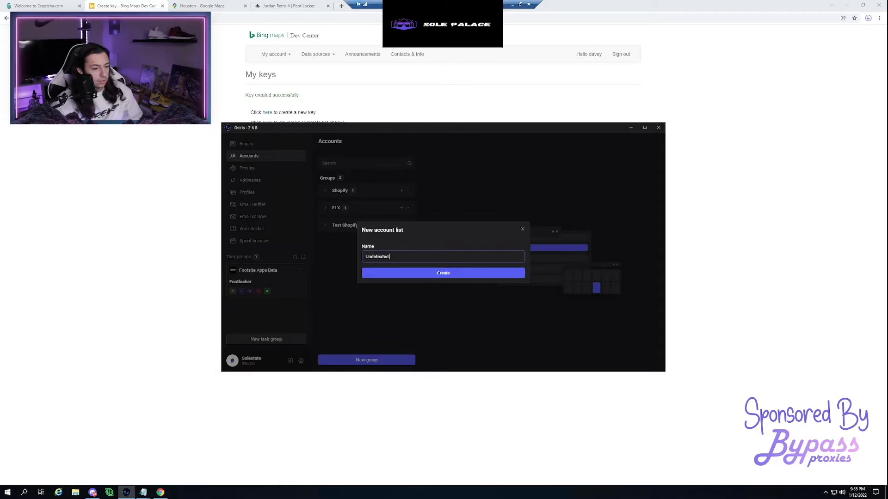
left_click(400, 273)
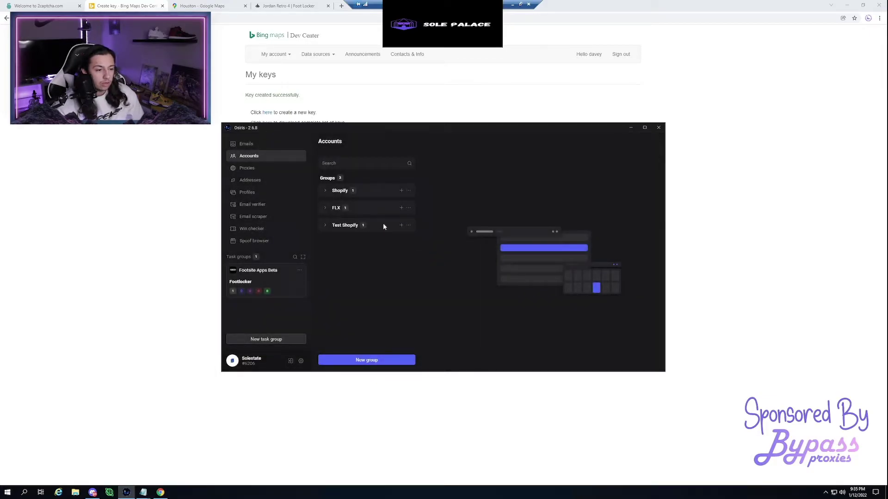
- Expand the Test Shopify group, open its Undefeated account list and clear the browser window away
left_click(401, 227)
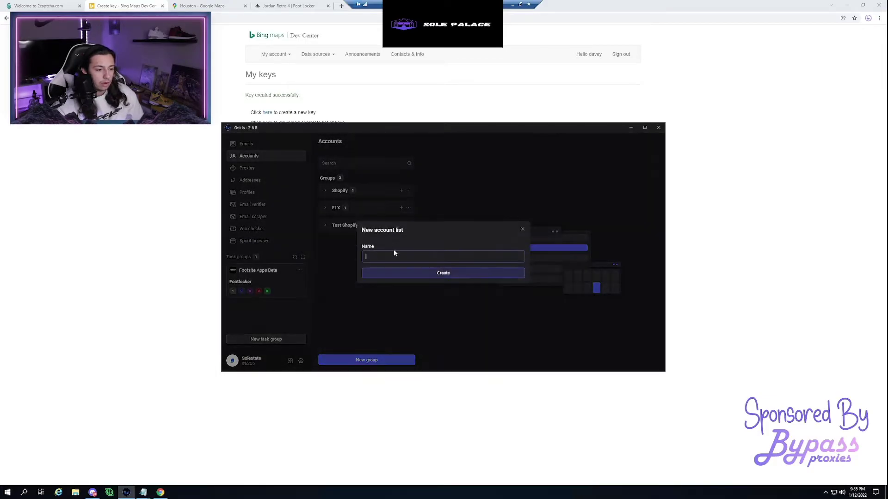
left_click(522, 230)
left_click(325, 225)
left_click(348, 243)
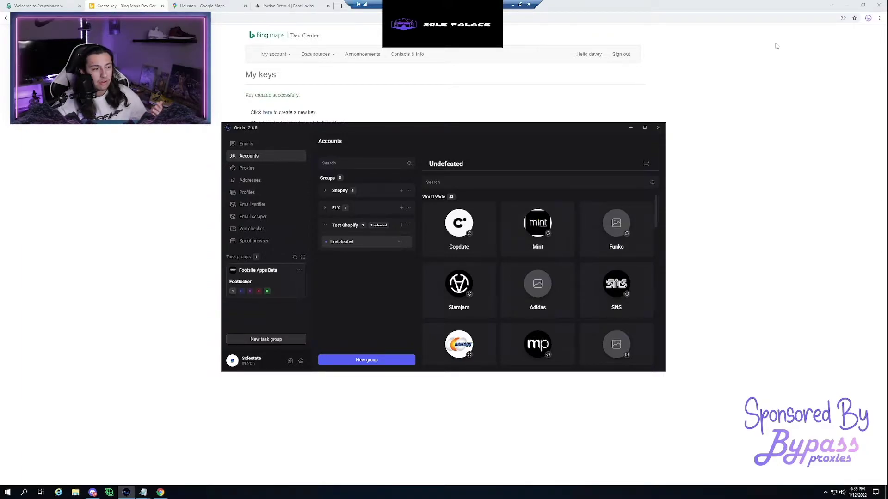
left_click(846, 5)
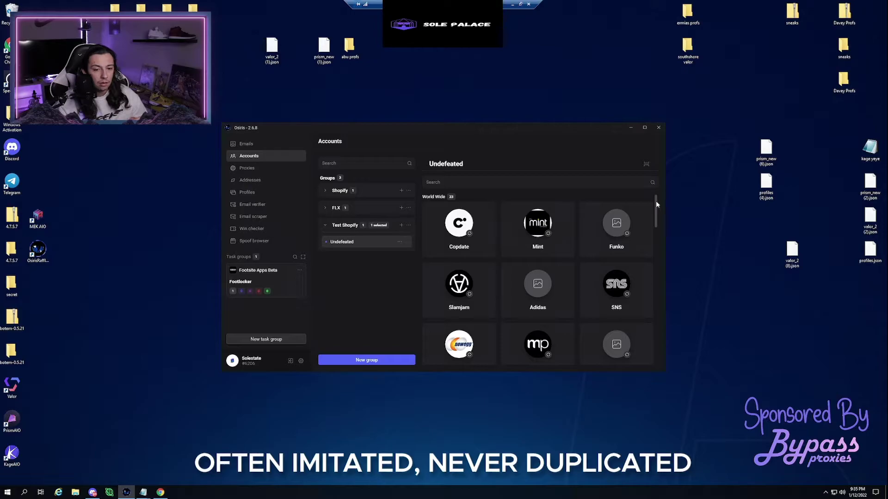
- Choose Shopify from the worldwide sites for the Undefeated list and bring up its account generation form
scroll(655, 204, "down", 4)
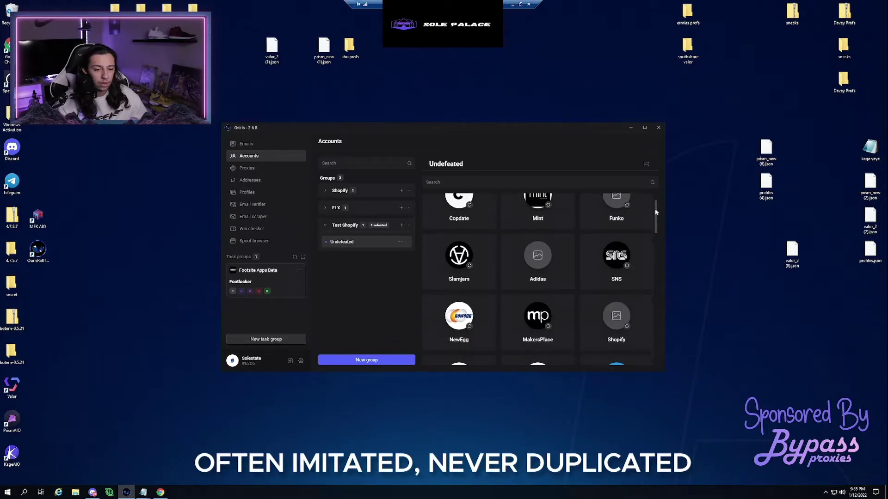
scroll(651, 227, "down", 8)
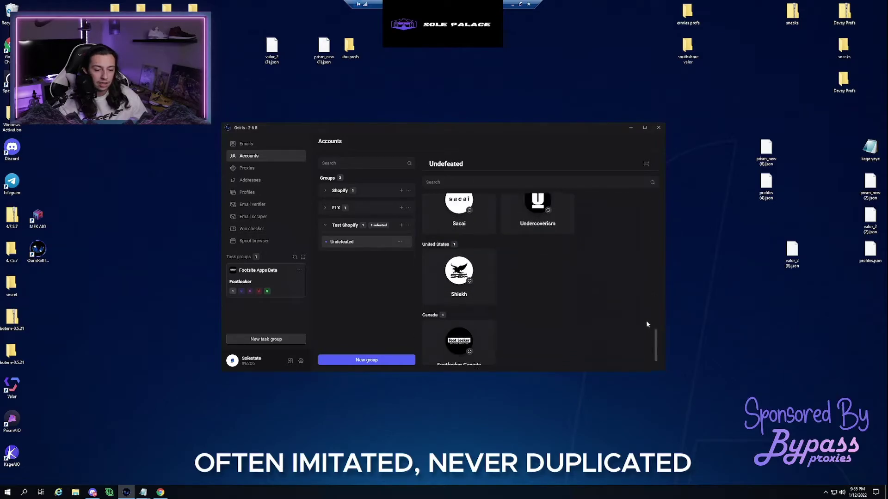
scroll(646, 320, "up", 9)
scroll(650, 223, "up", 1)
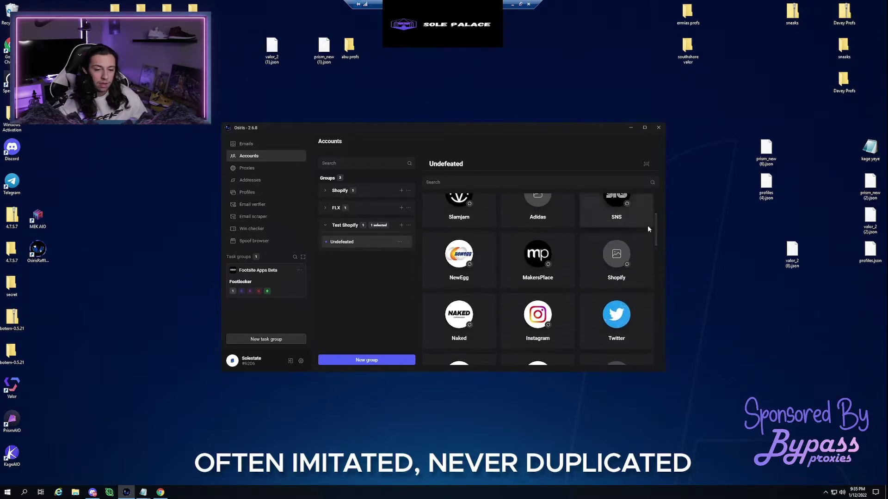
left_click(621, 248)
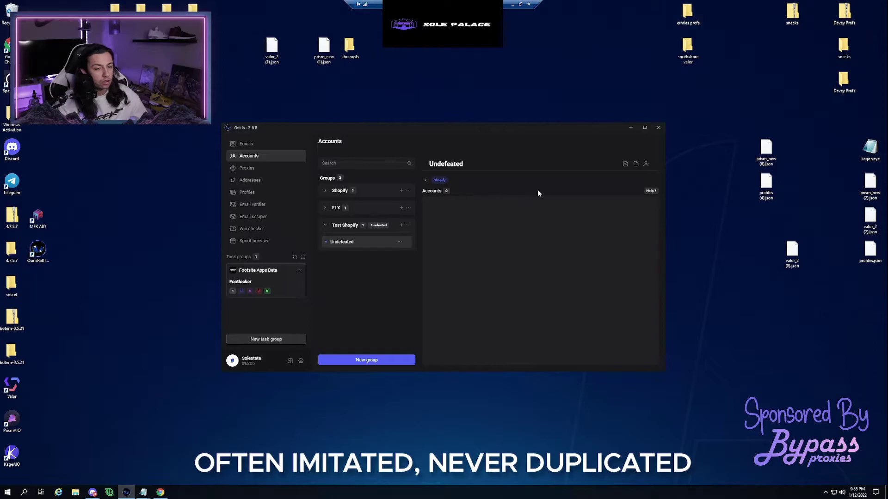
left_click(425, 344)
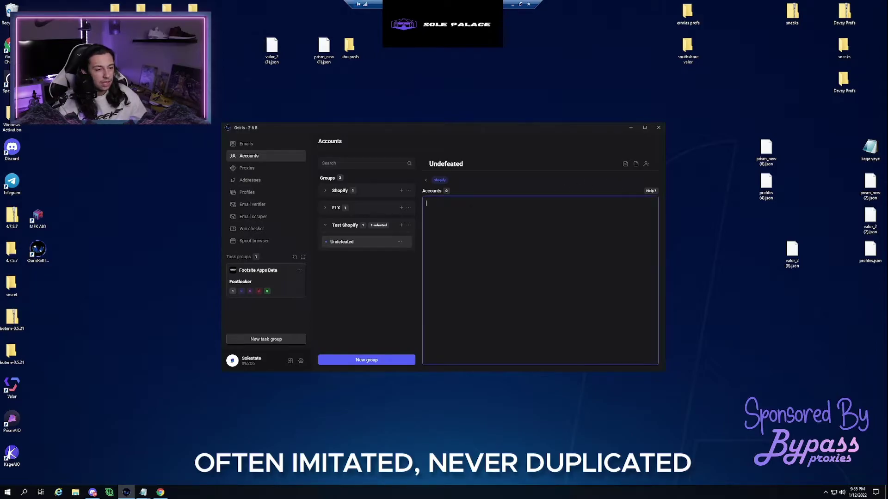
left_click(646, 165)
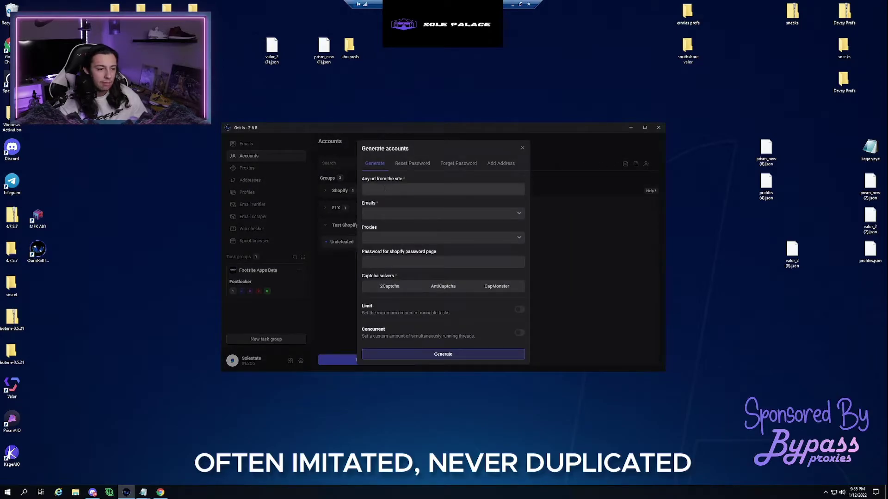
- Switch to Chrome, search Google for Undefeated dunks and open Undefeated's Nike Dunk Low SP online raffle page
left_click(160, 492)
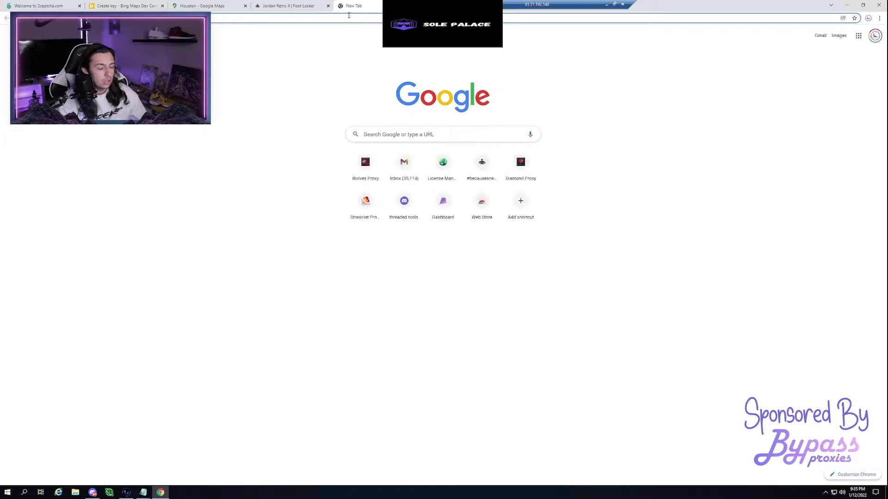
type("undefeated")
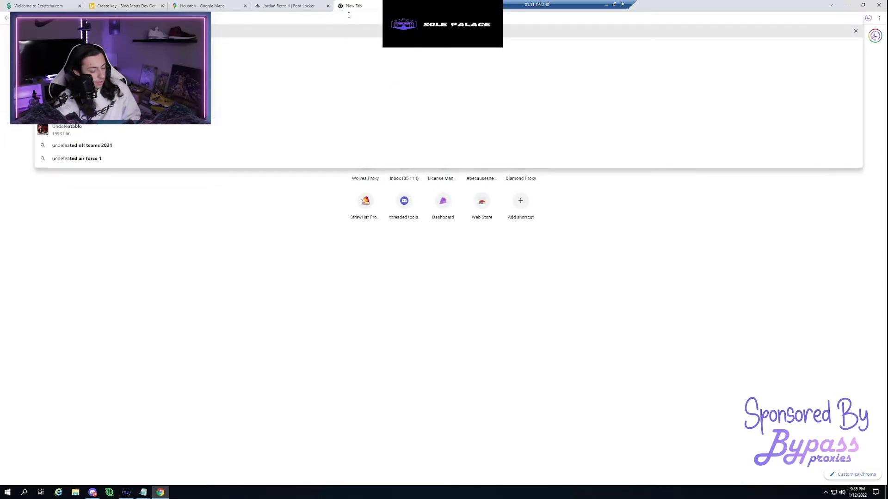
key("Return")
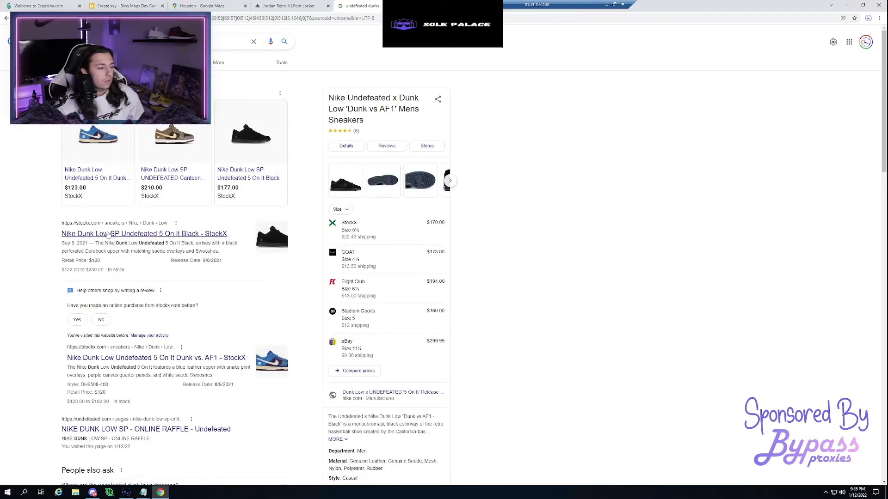
scroll(142, 368, "down", 2)
left_click(227, 328)
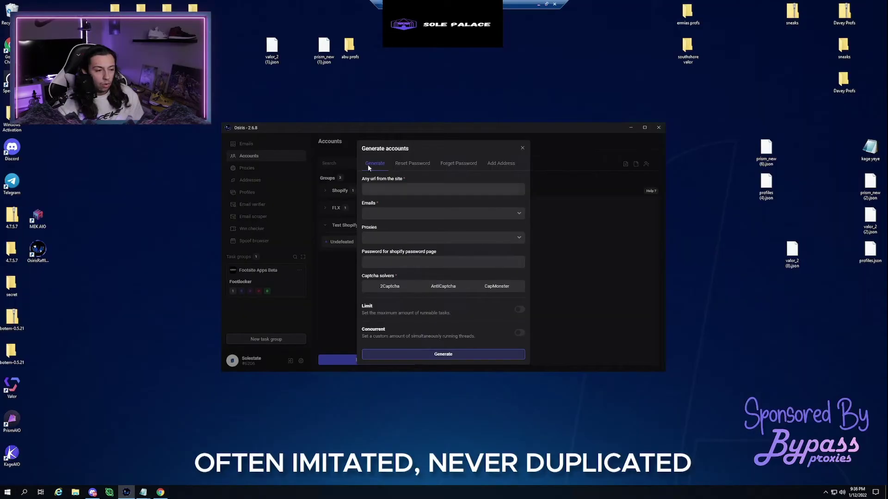
left_click(394, 190)
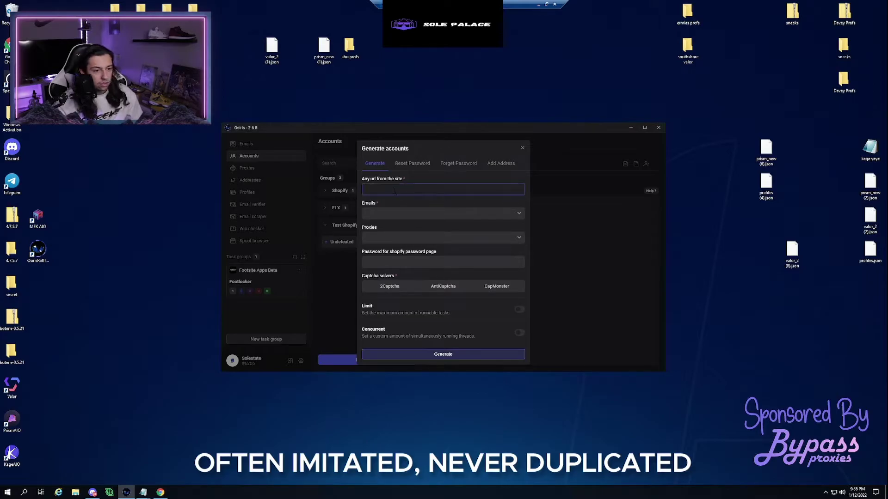
type("https://undefeated.com/pages/nike-dunk-low-sp-online-raffle")
left_click(517, 215)
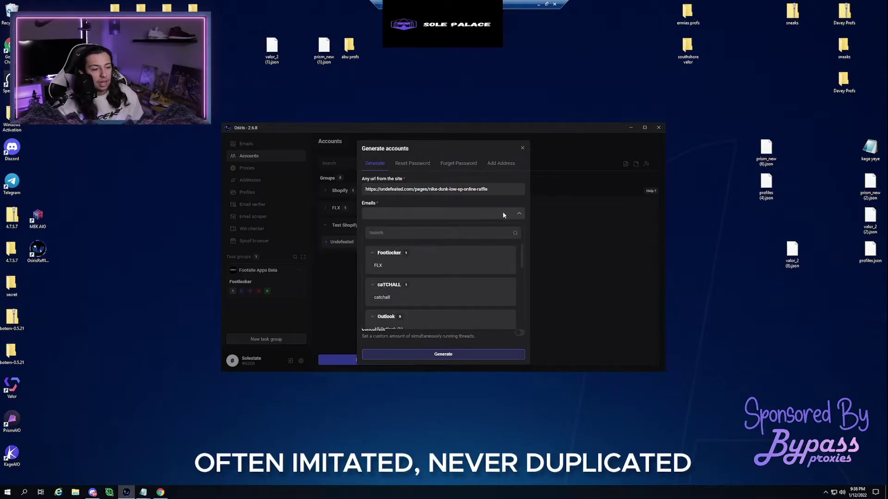
scroll(392, 287, "down", 2)
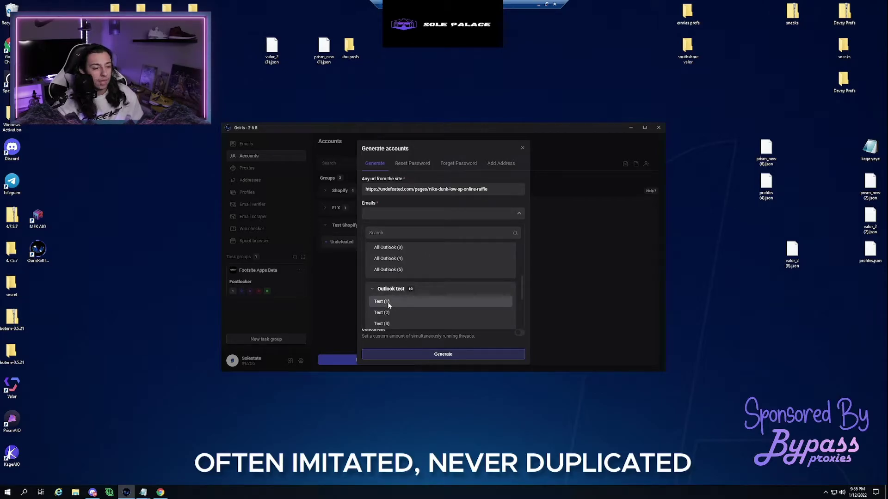
left_click(387, 302)
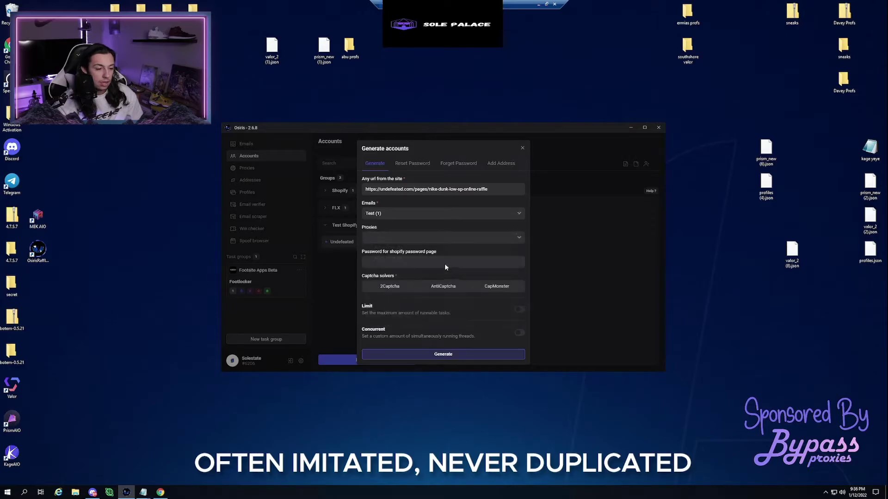
- Select the Wolves US proxies and the 2Captcha solver, and generate the accounts
left_click(514, 238)
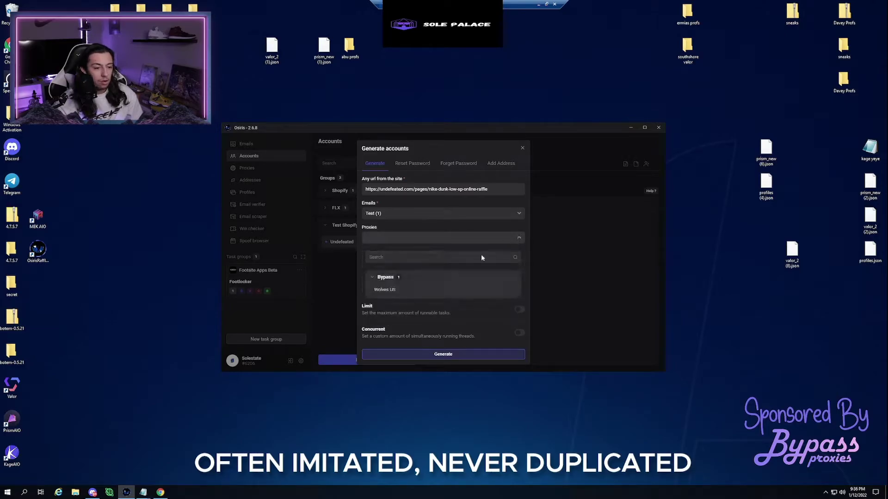
left_click(384, 286)
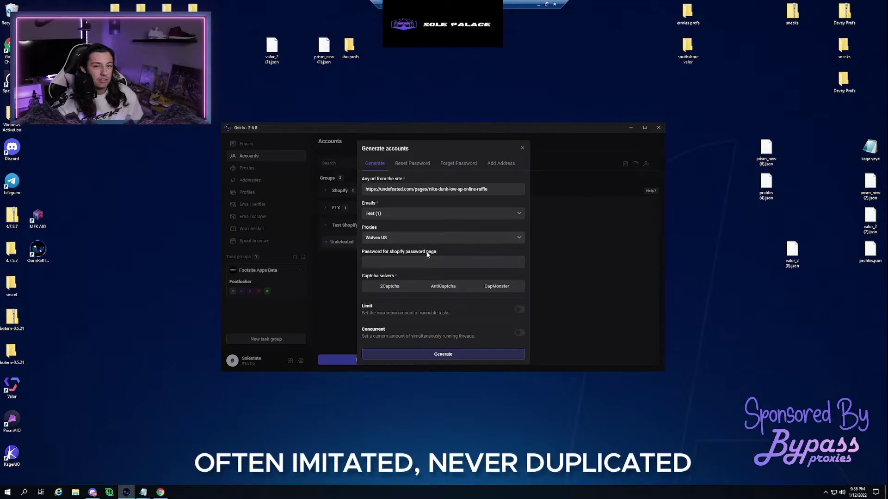
left_click(390, 286)
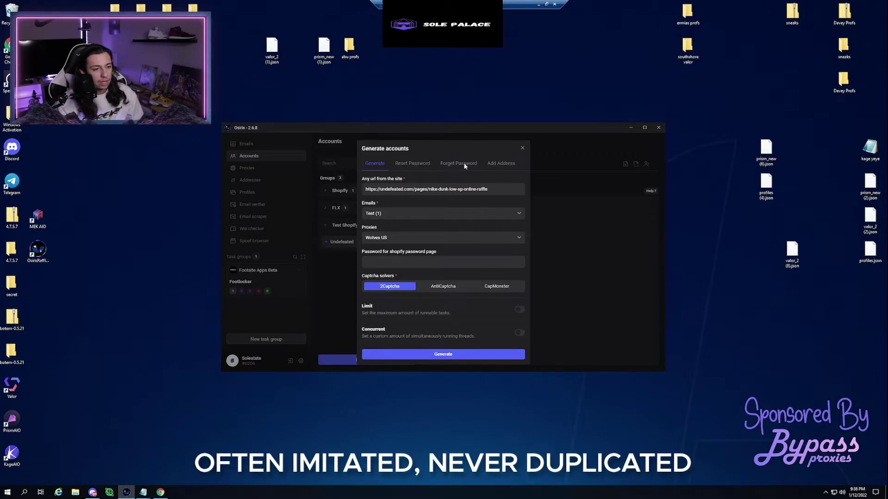
left_click(443, 354)
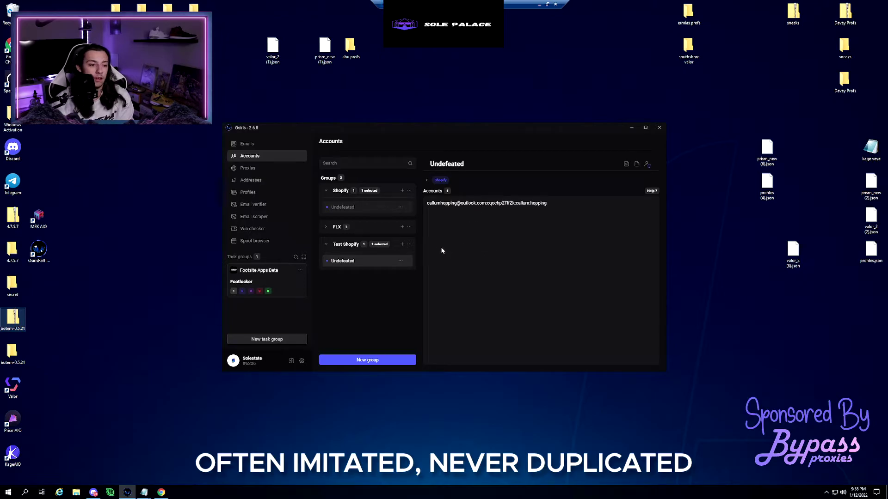
- Collapse the Test Shopify group and view the Shopify accounts in the Shopify group's Undefeated list
left_click(326, 245)
left_click(341, 210)
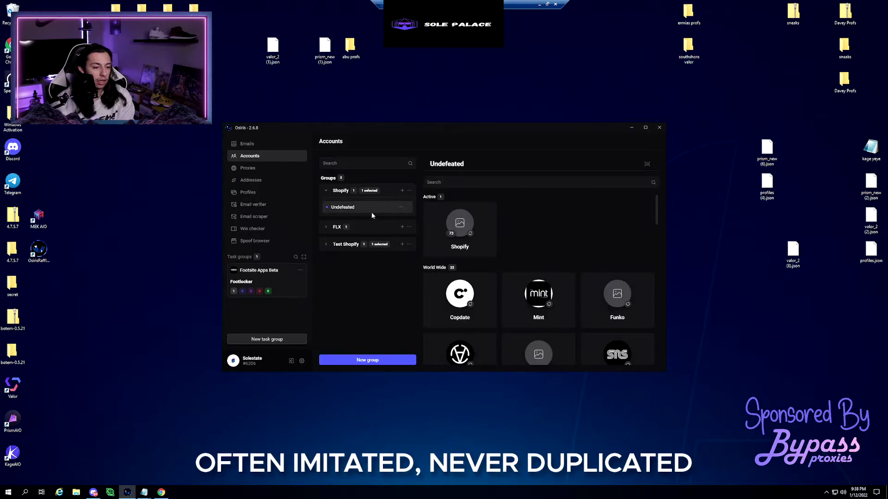
left_click(460, 227)
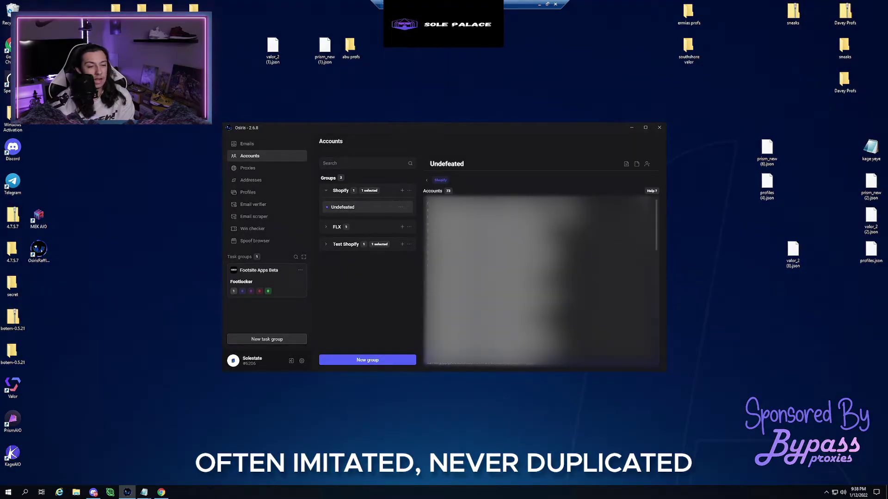
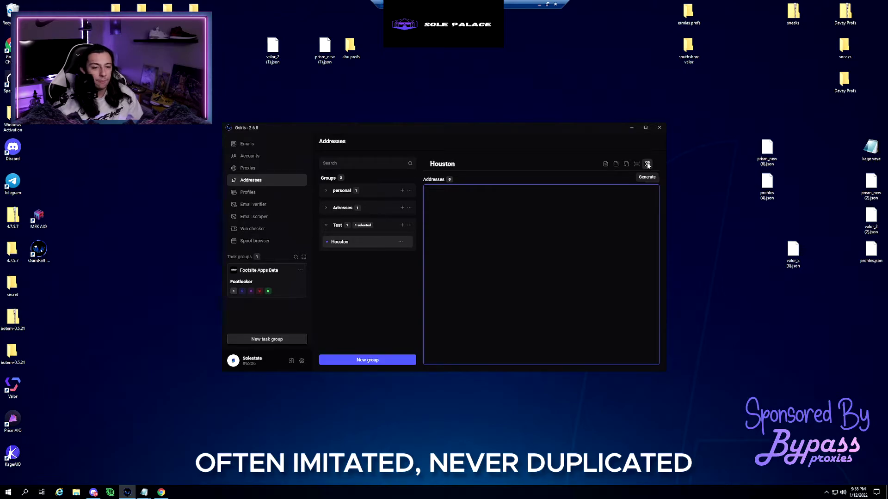
- Start generating addresses for the Houston list, switch to Google Maps in Chrome and open the details of a point in northeast Houston
left_click(647, 165)
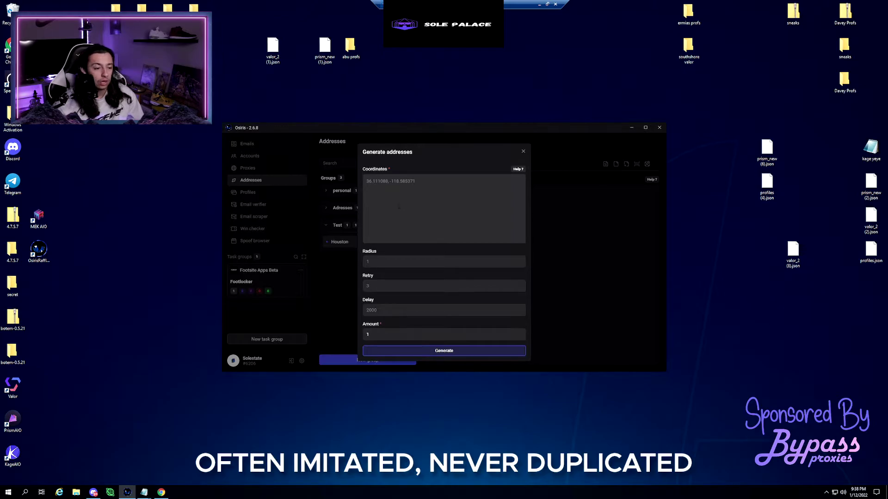
left_click(162, 493)
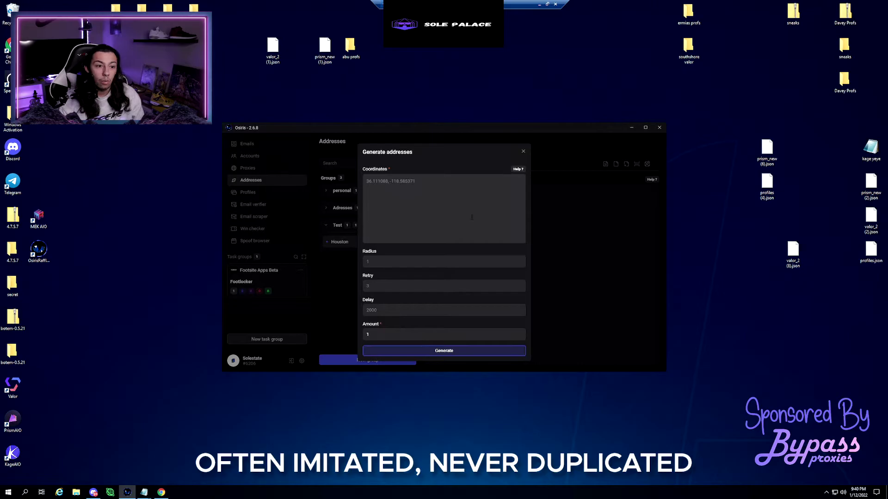
left_click(161, 492)
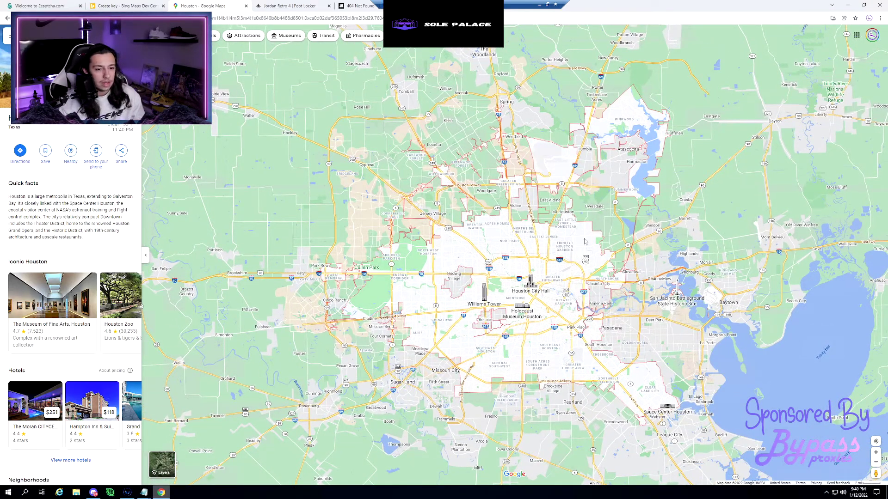
left_click(599, 222)
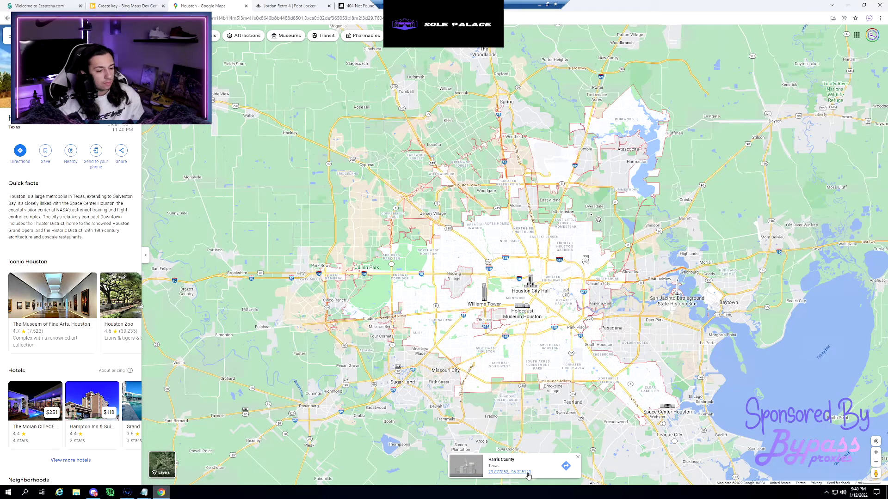
left_click(529, 475)
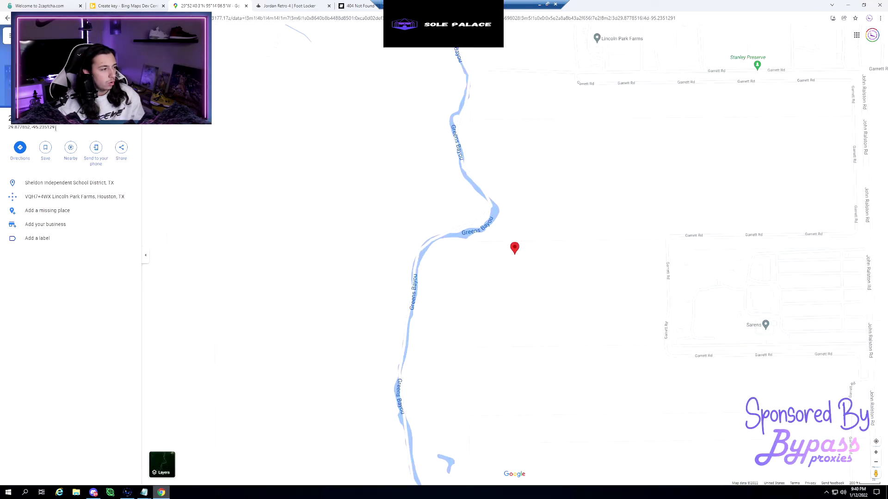
- Copy the map point's coordinates, 29.877852, -95.235129, from Google Maps into the Coordinates field for address generation in Osiris
left_click_drag(59, 130, 8, 129)
right_click(30, 133)
left_click(31, 132)
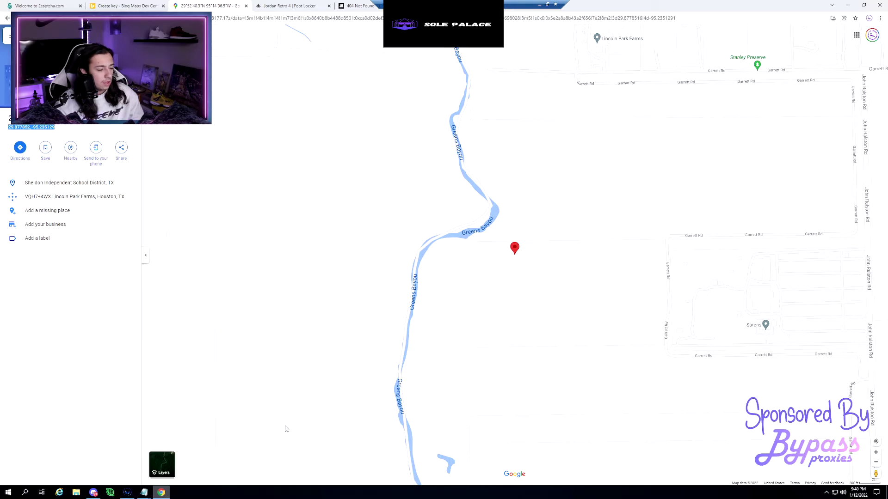
left_click(850, 4)
left_click(389, 185)
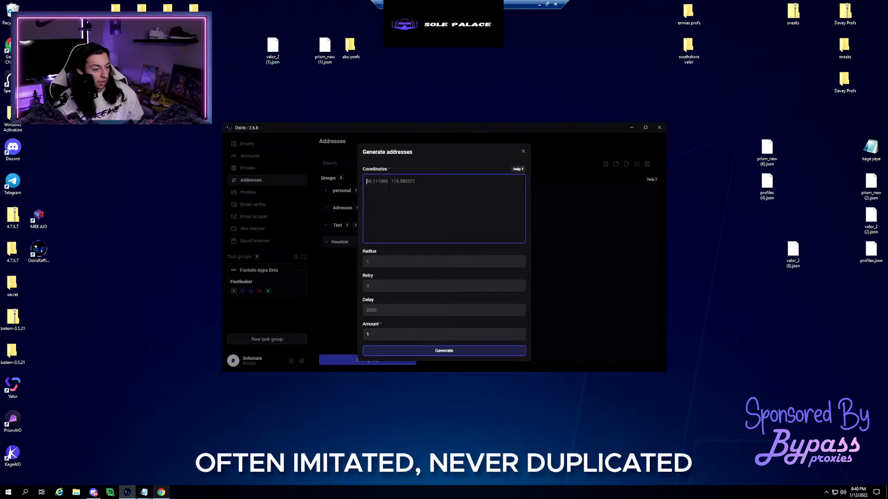
key("ctrl+v")
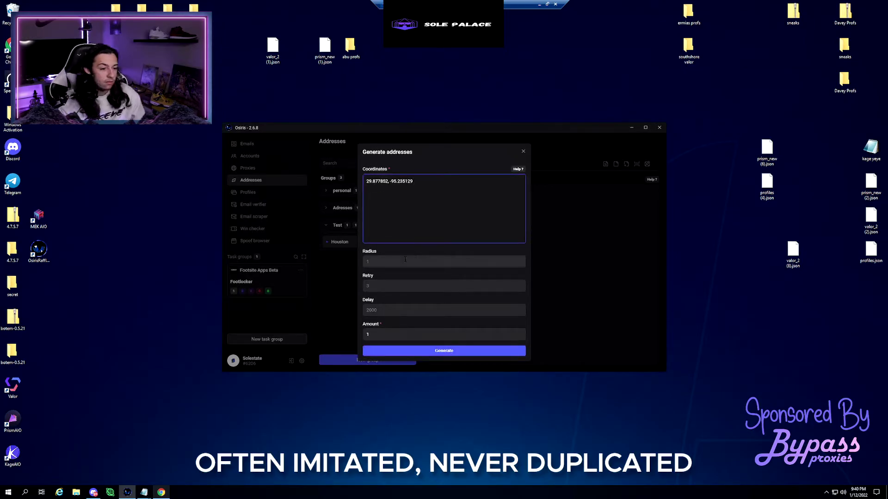
- Set the radius to 1, retry to 15, delay to 1000 and amount to 5, and generate the Houston addresses
left_click(403, 262)
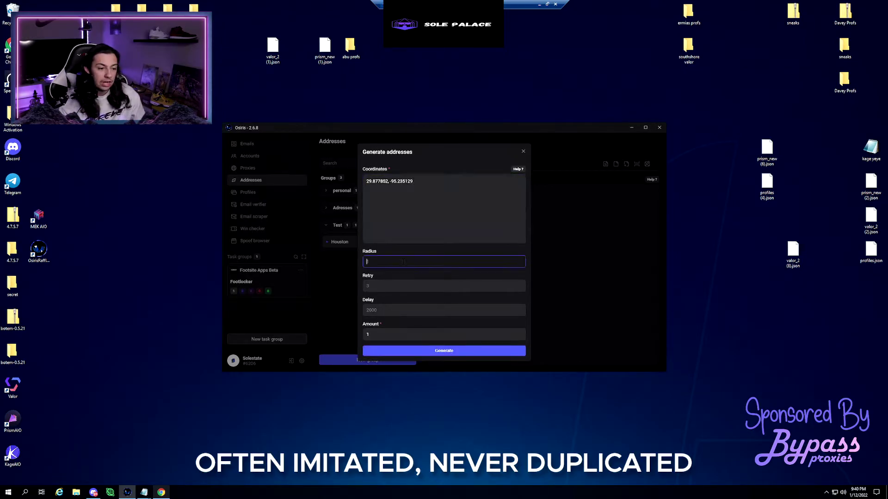
type("1")
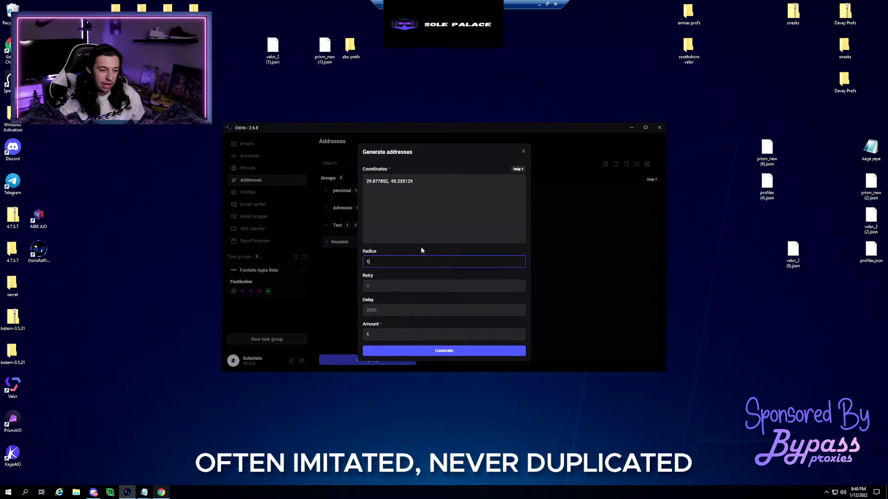
left_click(390, 285)
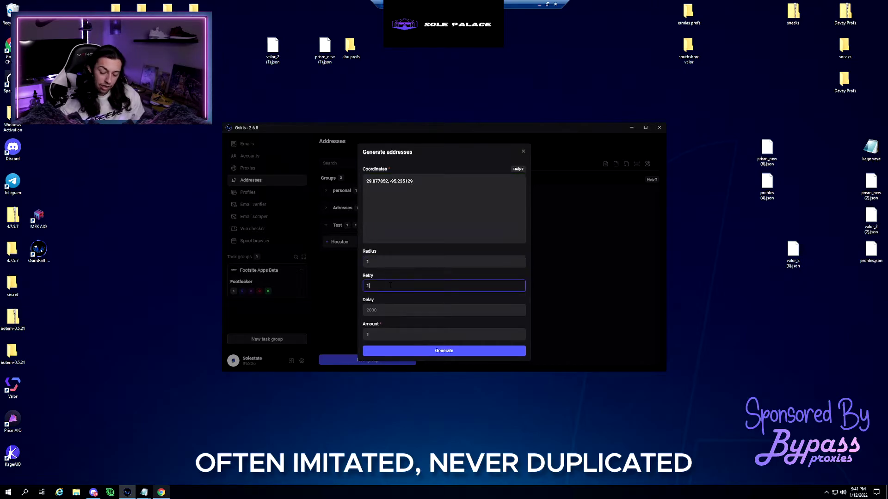
left_click(386, 313)
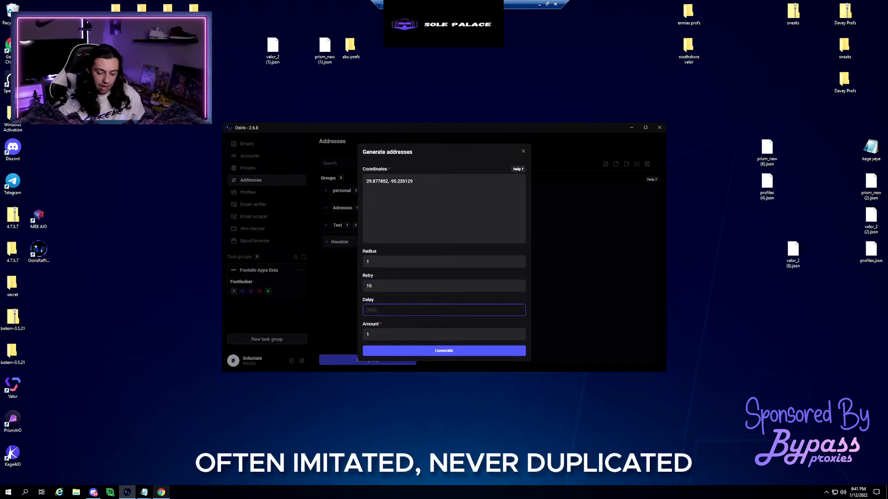
type("1000")
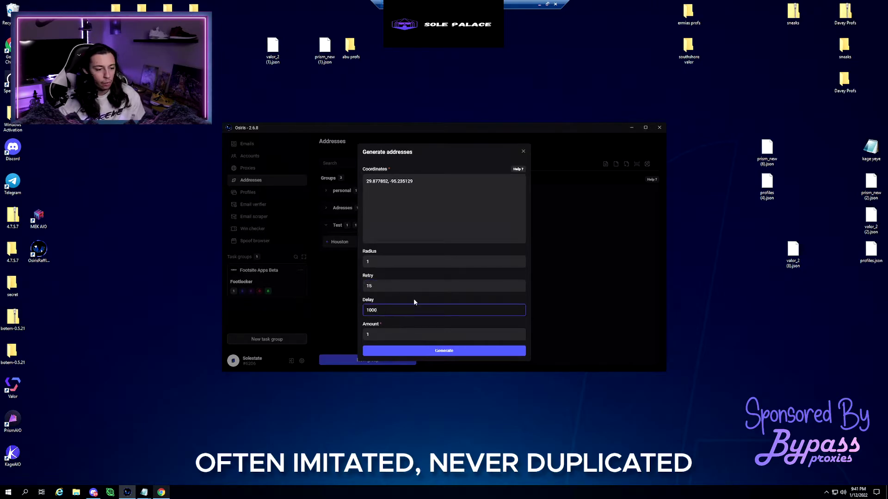
left_click(387, 332)
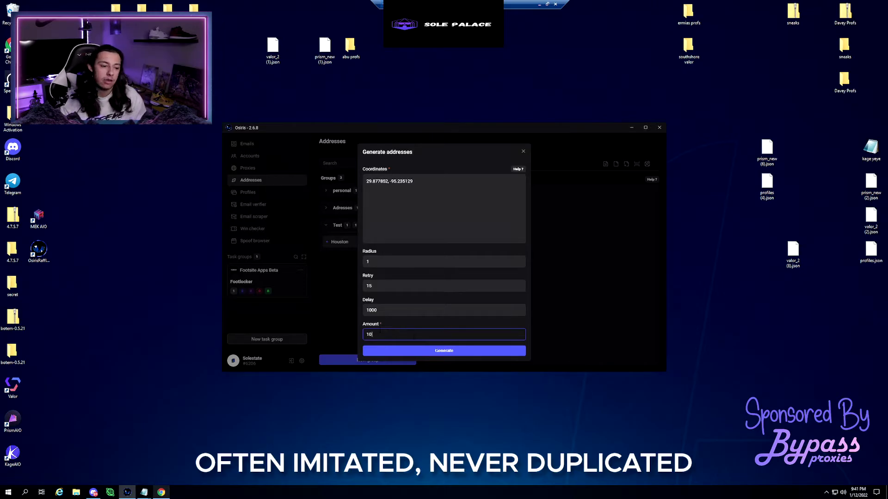
key("BackSpace")
key("BackSpace")
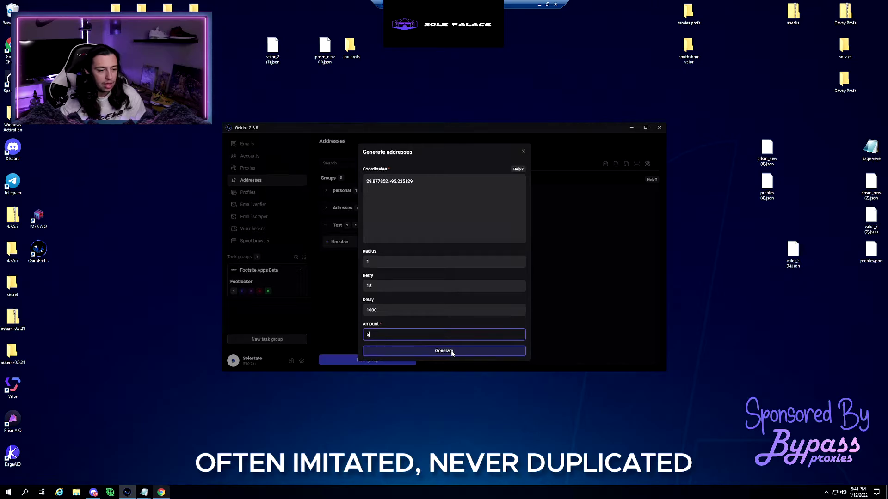
left_click(413, 350)
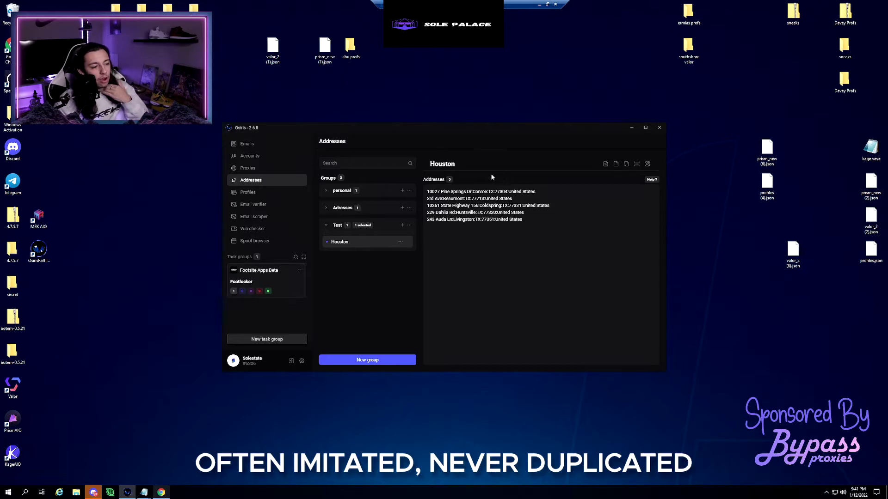
- Create a new profile group named test
left_click(259, 193)
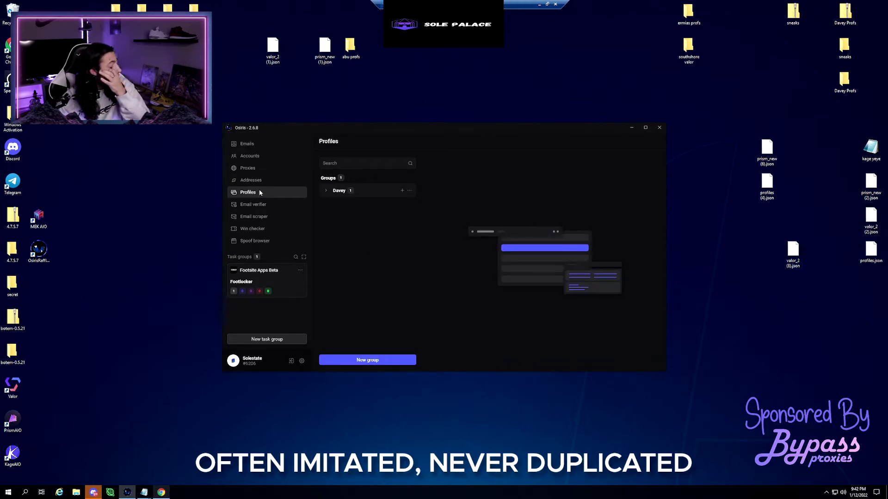
left_click(406, 360)
type("tes")
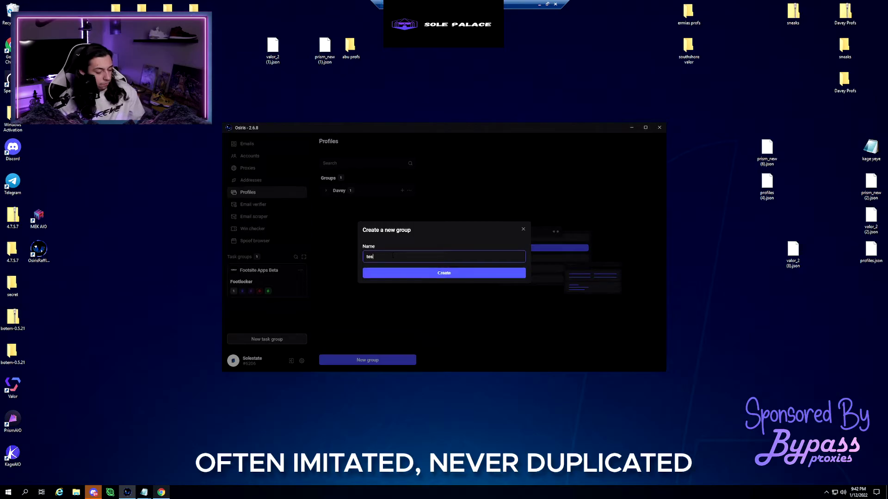
type("t")
left_click(411, 275)
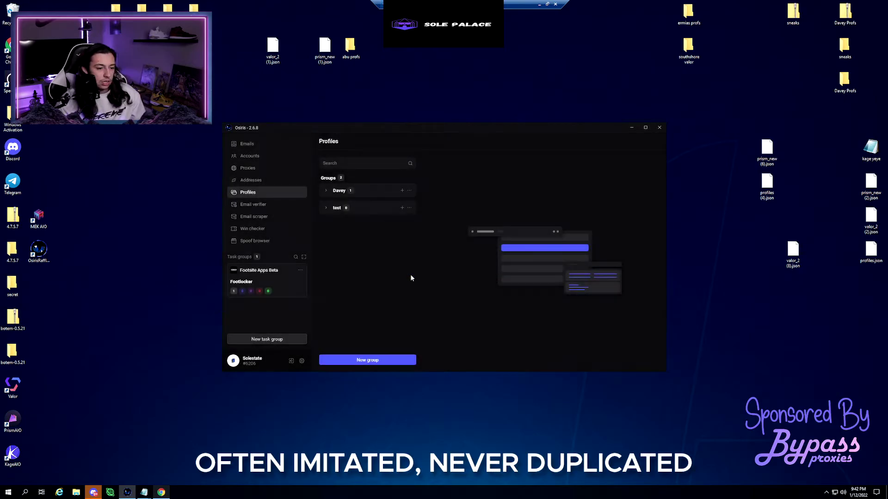
- Add a profile named test to the test profile group and open its shipping and billing form
left_click(402, 207)
type("t")
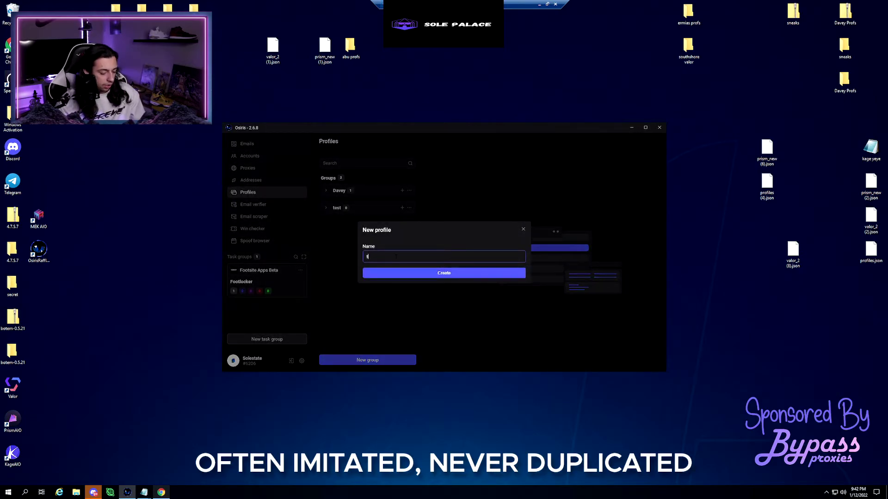
type("est")
left_click(422, 274)
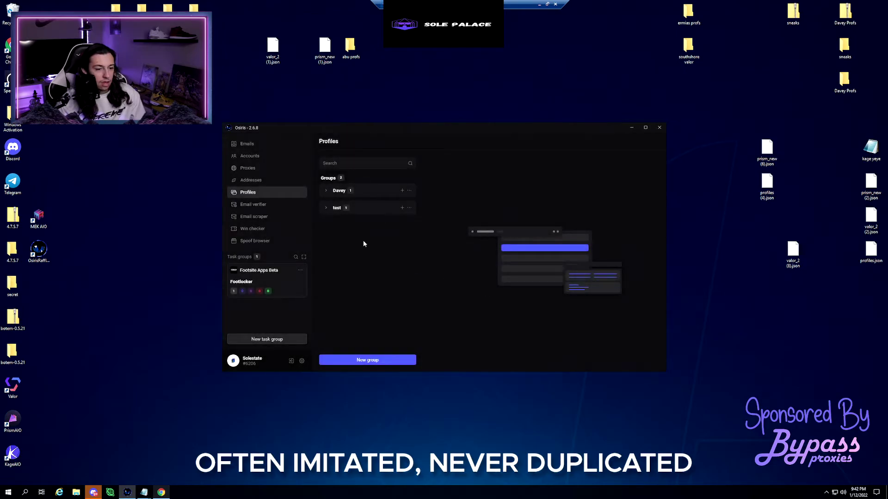
left_click(329, 208)
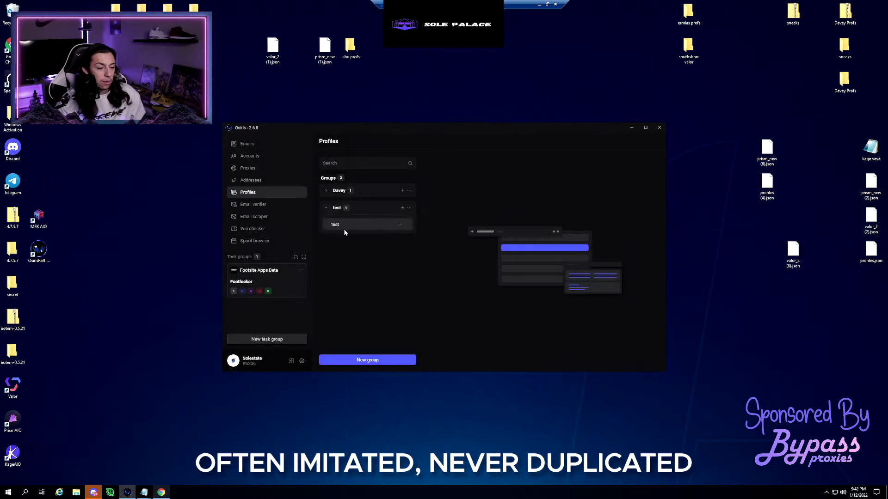
left_click(342, 224)
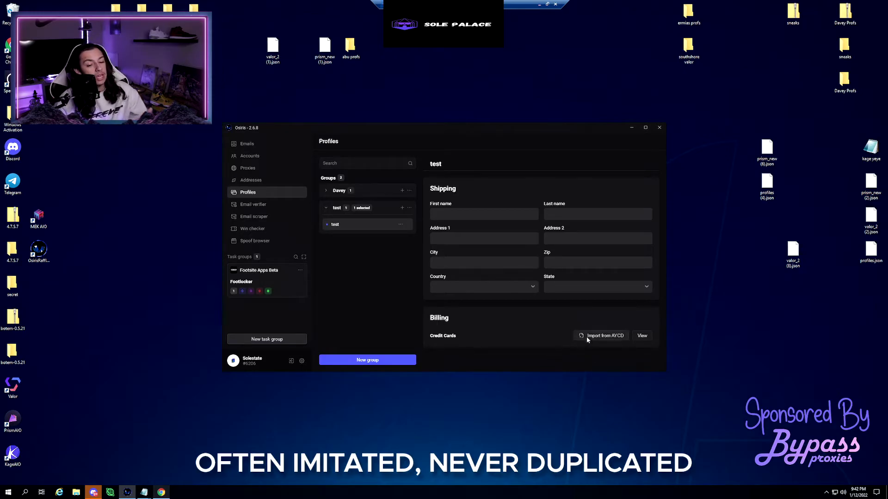
- View the test profile's credit card entry format, close it and collapse the test group
left_click(642, 336)
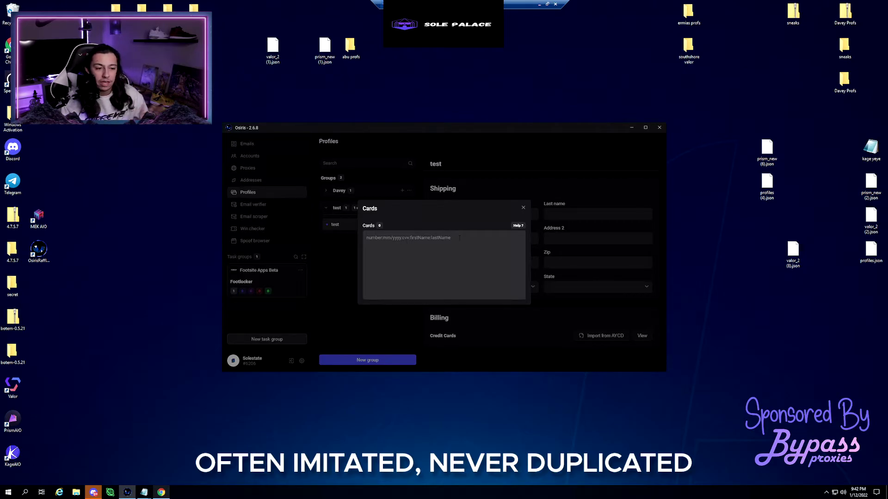
left_click(523, 209)
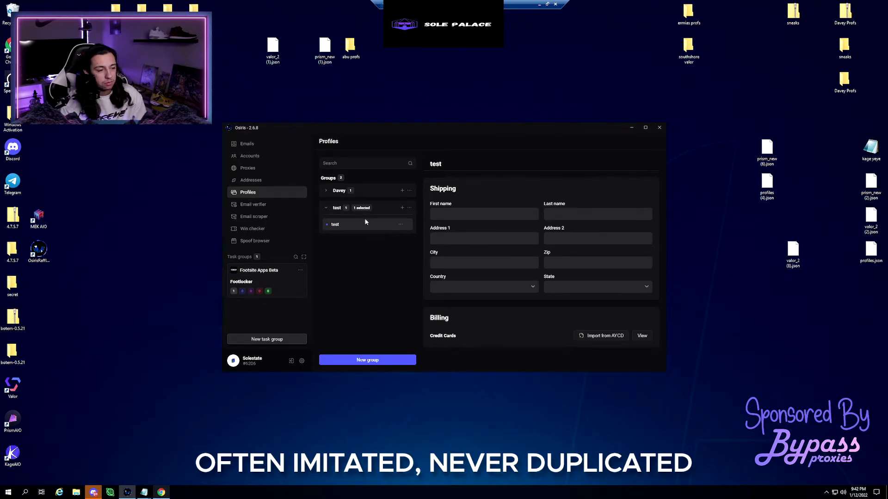
left_click(326, 207)
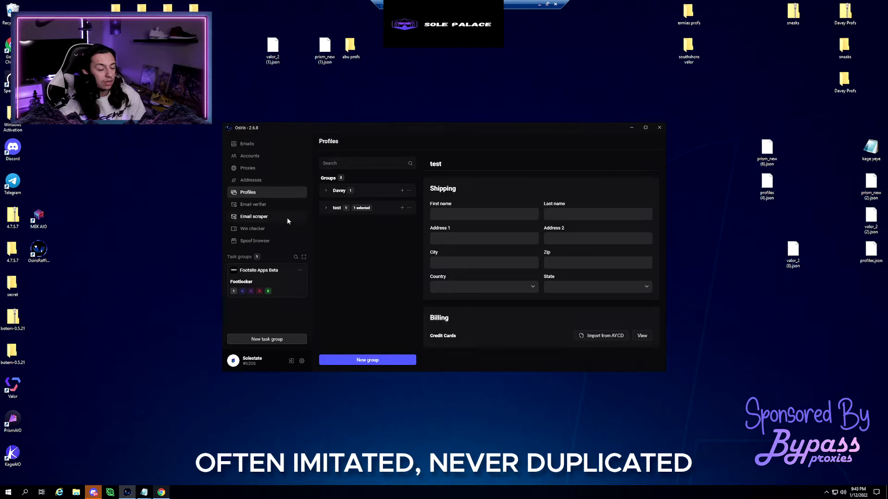
- Look through the Email scraper, Email verifier, Win checker and Spoof browser tools, including the verifier's supported sites
left_click(272, 219)
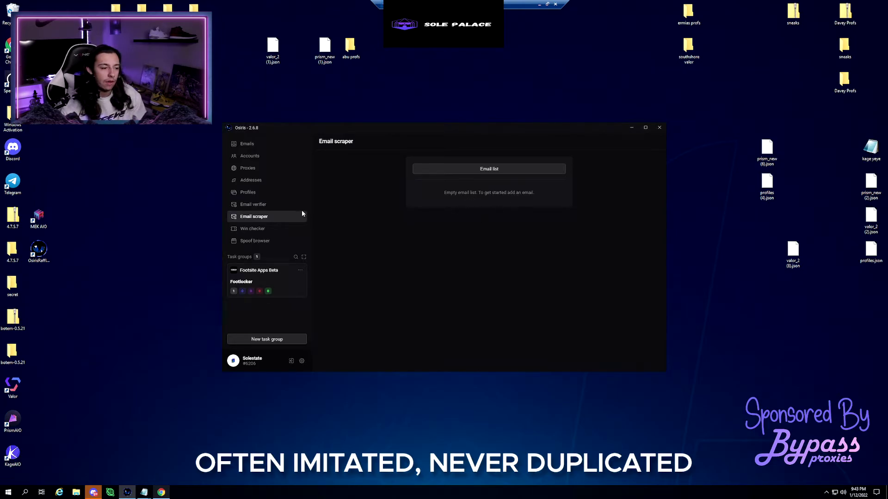
left_click(248, 207)
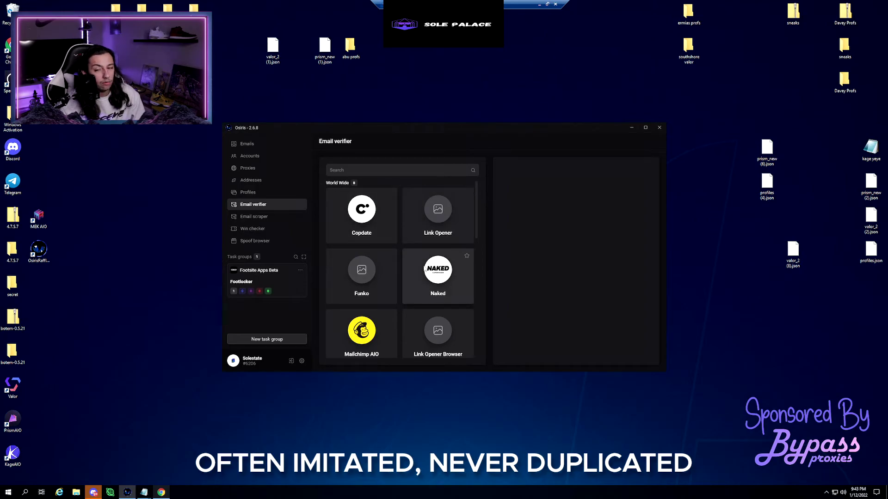
scroll(414, 279, "down", 5)
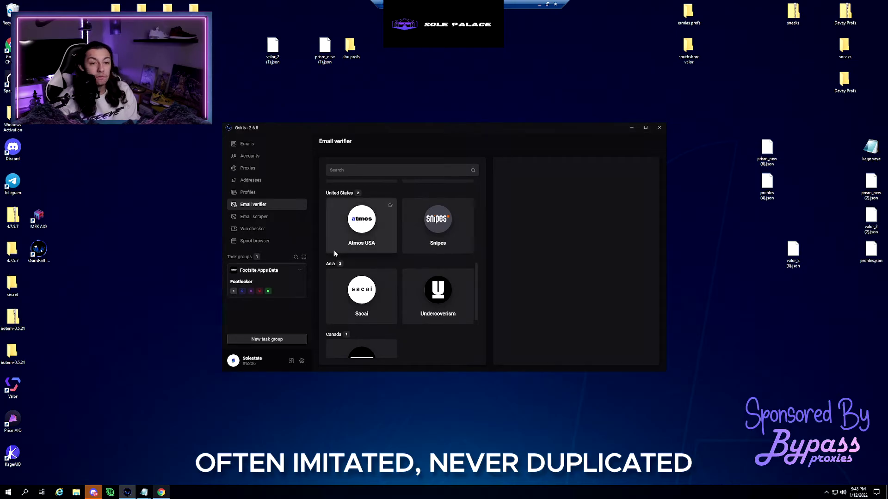
left_click(284, 228)
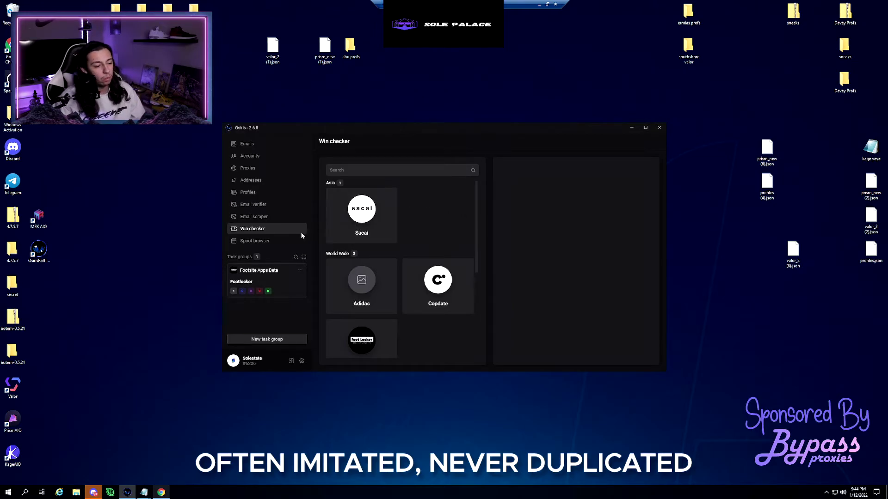
left_click(276, 240)
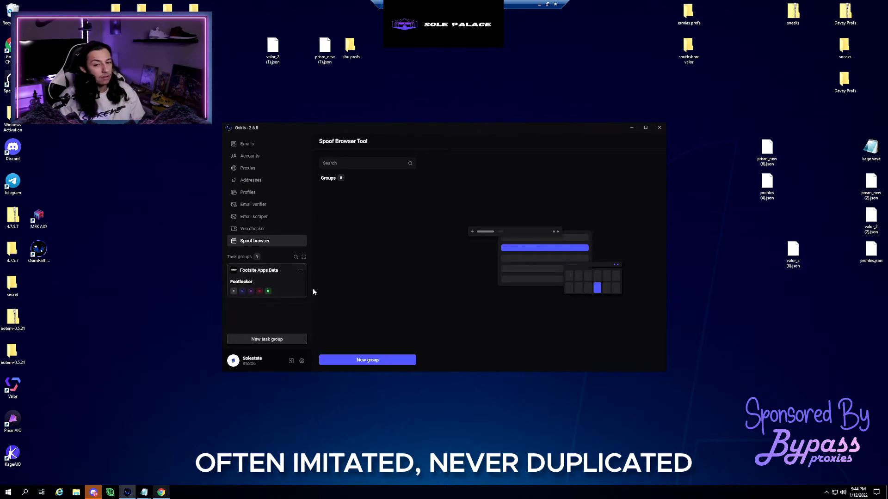
- Create a task group named foot test and start a new task in it for the Footsite Apps Beta site
left_click(278, 340)
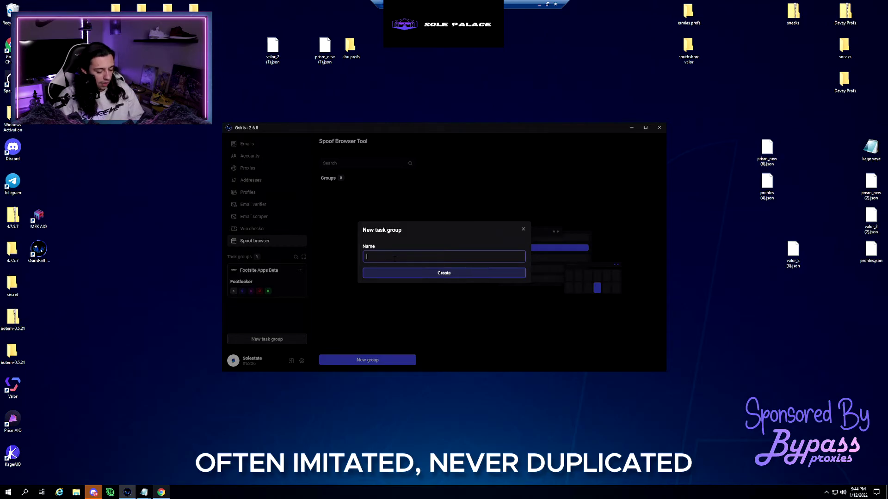
type("foot test")
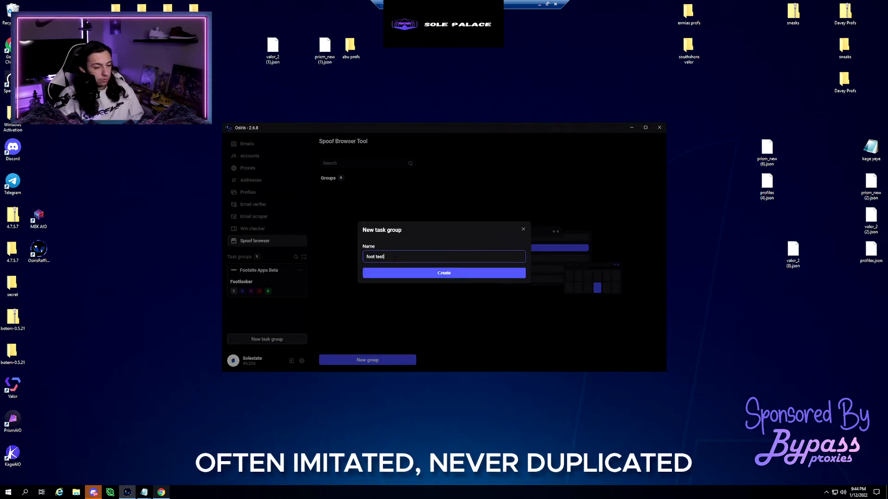
key("Return")
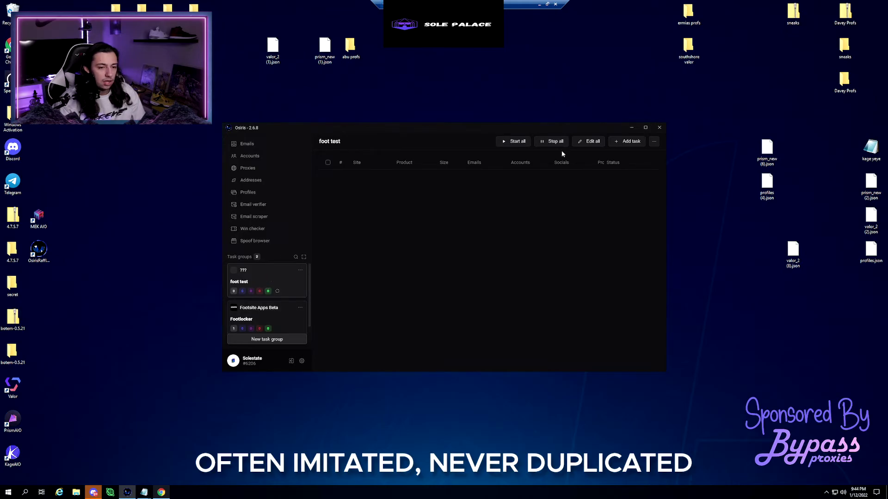
left_click(618, 141)
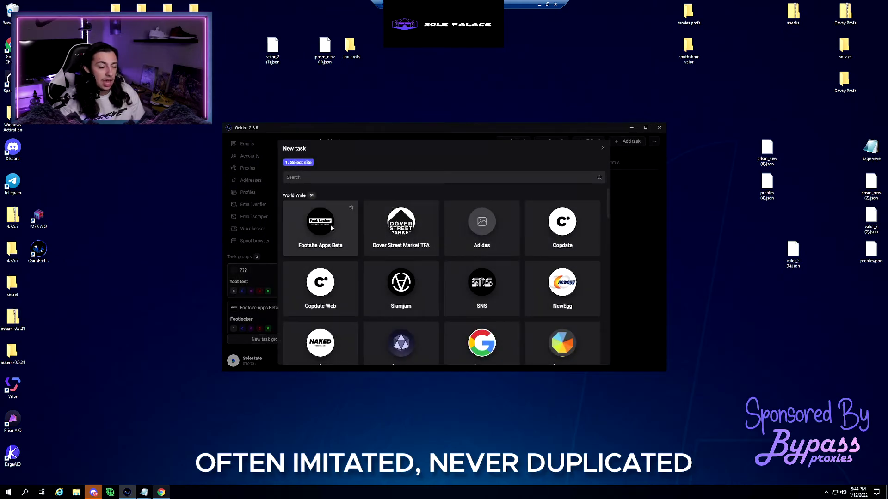
left_click(333, 227)
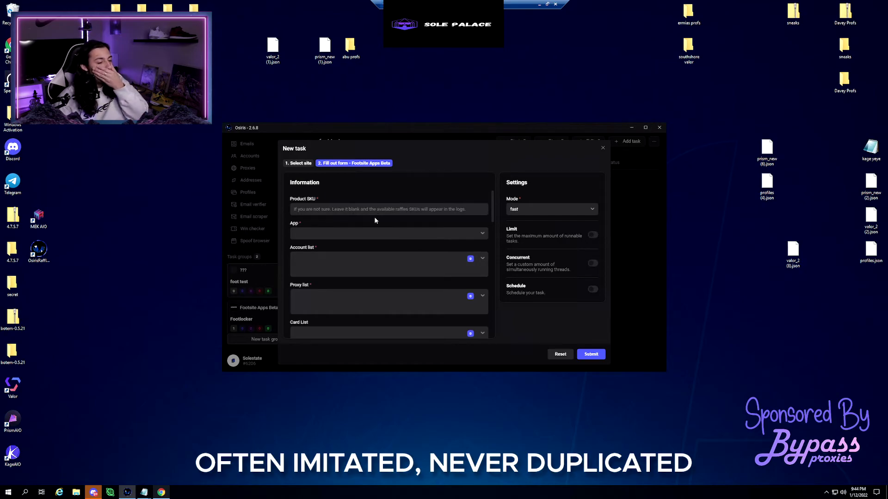
- Copy the product SKU from the Jordan Retro 4 Foot Locker page and enter T8527016 as the task's product SKU
left_click(161, 493)
left_click(263, 3)
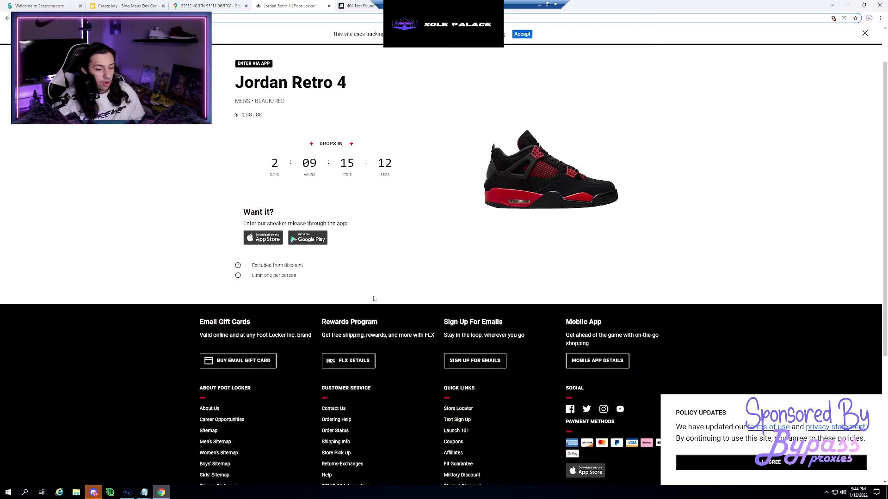
left_click(848, 5)
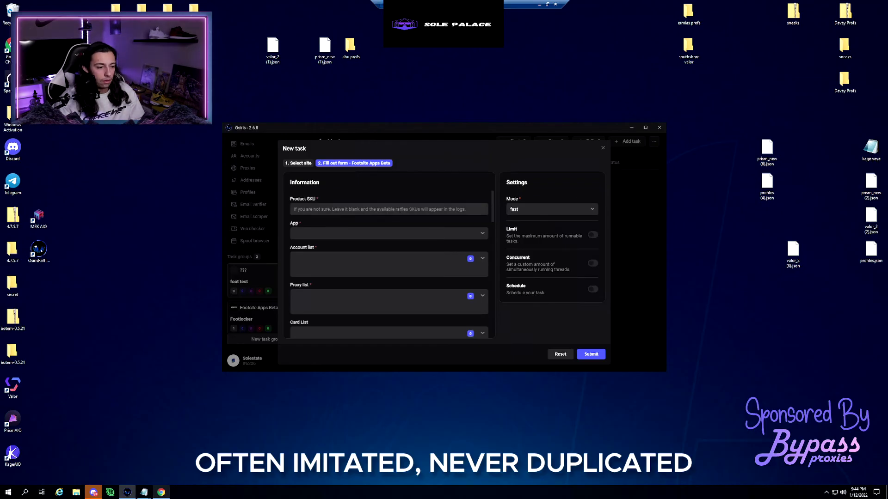
left_click_drag(294, 209, 375, 209)
key("BackSpace")
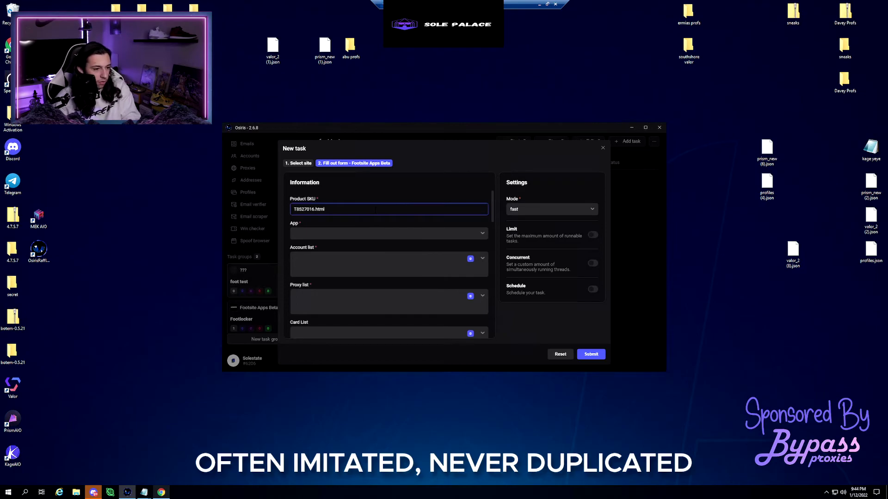
- Set the task's app to footlocker and its account list to FLX - 50
left_click(327, 235)
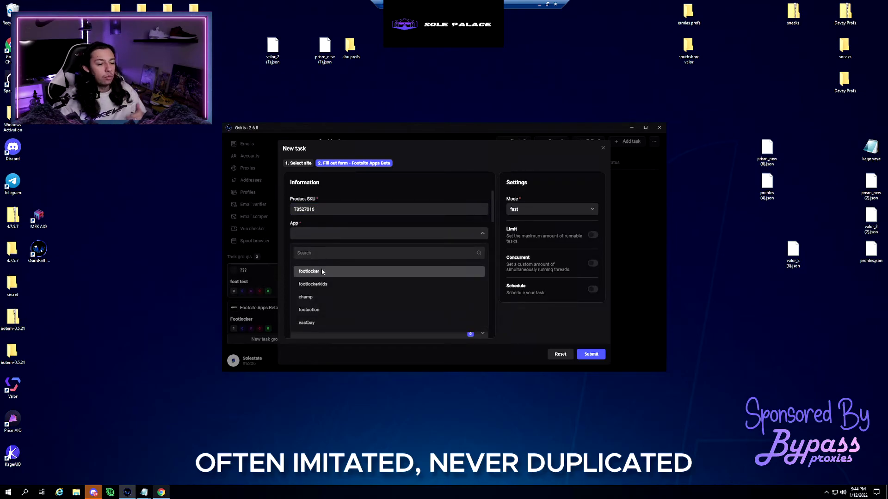
left_click(324, 270)
left_click(326, 263)
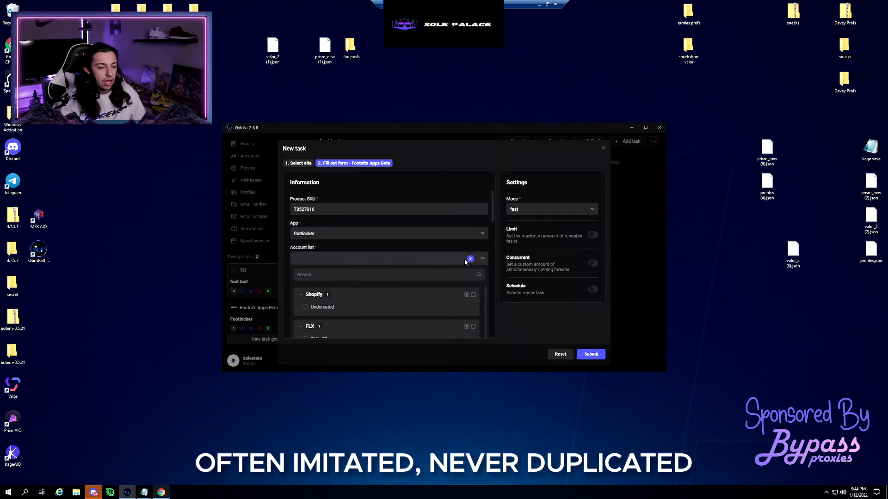
scroll(325, 307, "down", 1)
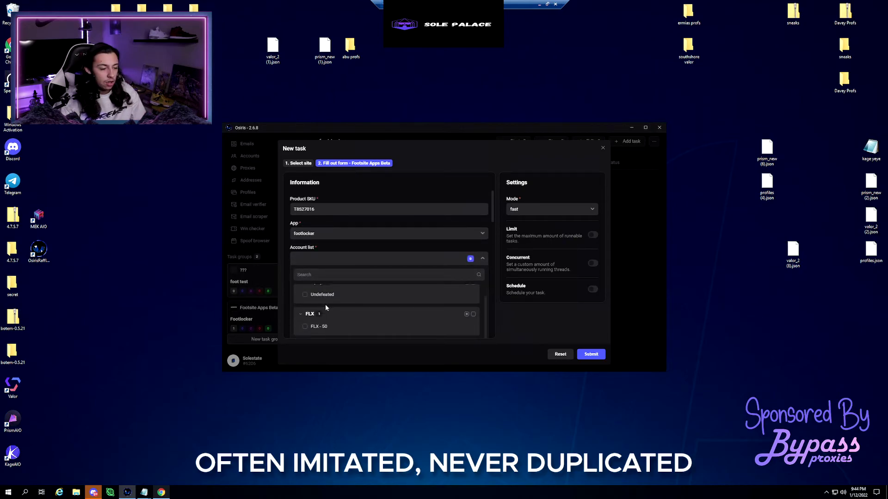
left_click(305, 327)
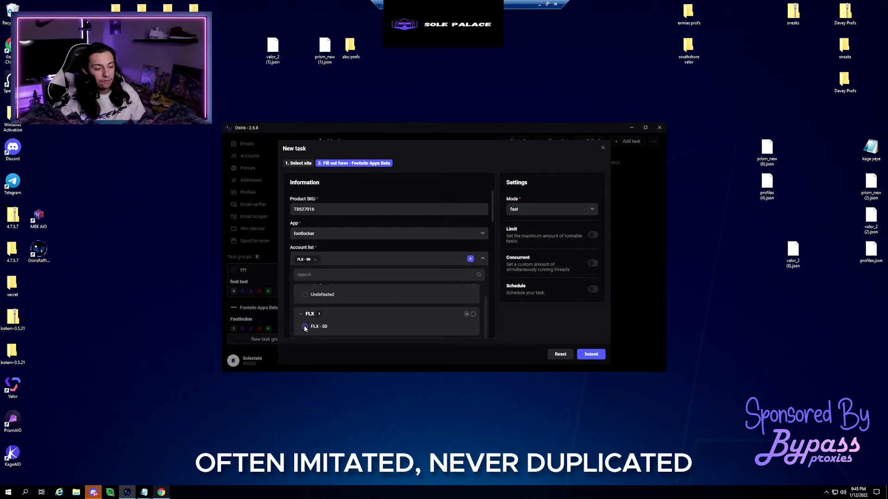
left_click(482, 260)
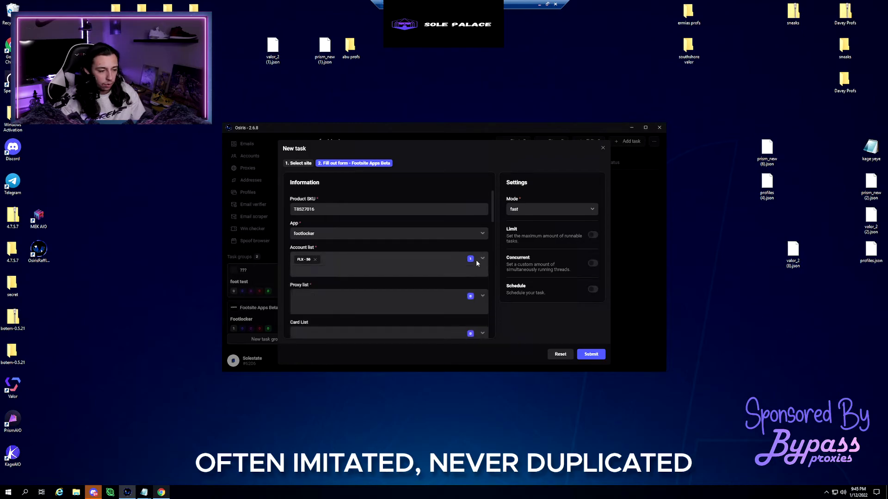
- Assign the Wolves US proxy list and the test card list to the task
left_click(481, 296)
left_click(304, 273)
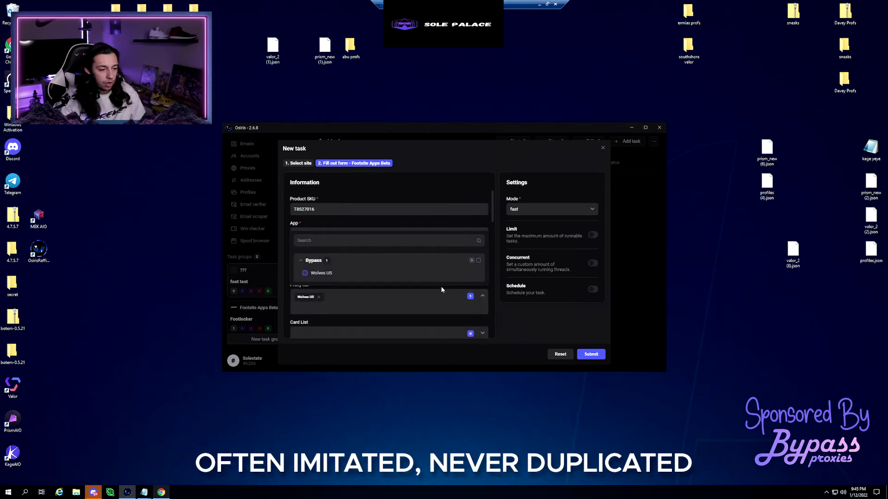
left_click(482, 298)
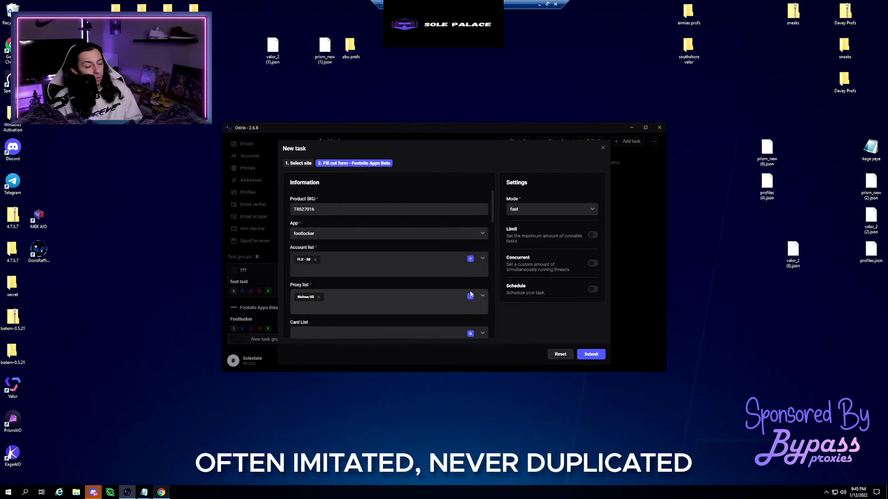
scroll(378, 300, "down", 1)
scroll(464, 311, "down", 1)
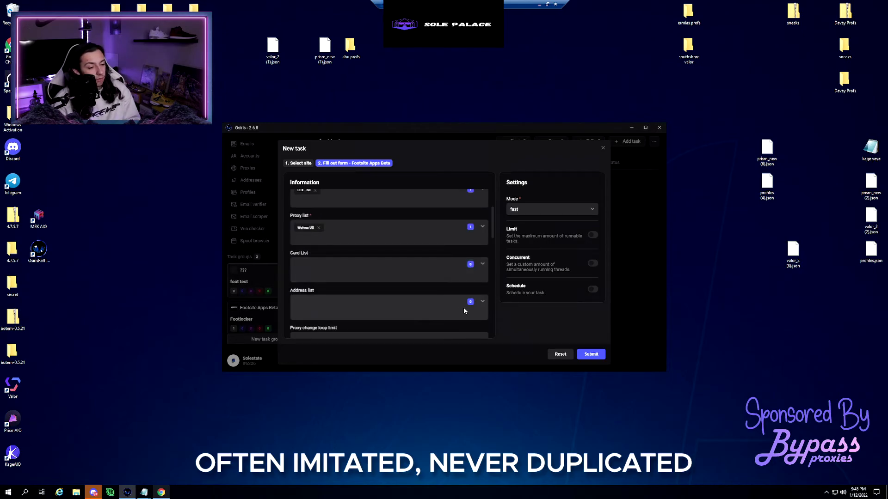
left_click(482, 263)
scroll(371, 274, "down", 1)
left_click(304, 326)
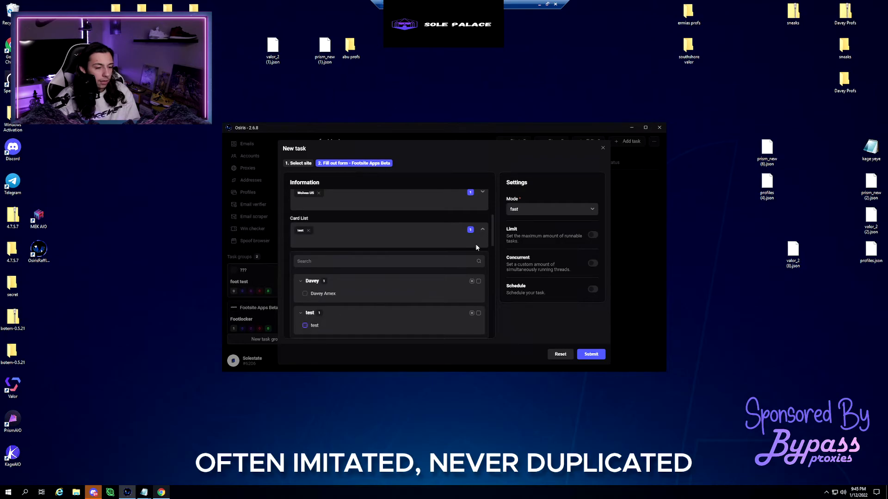
left_click(482, 230)
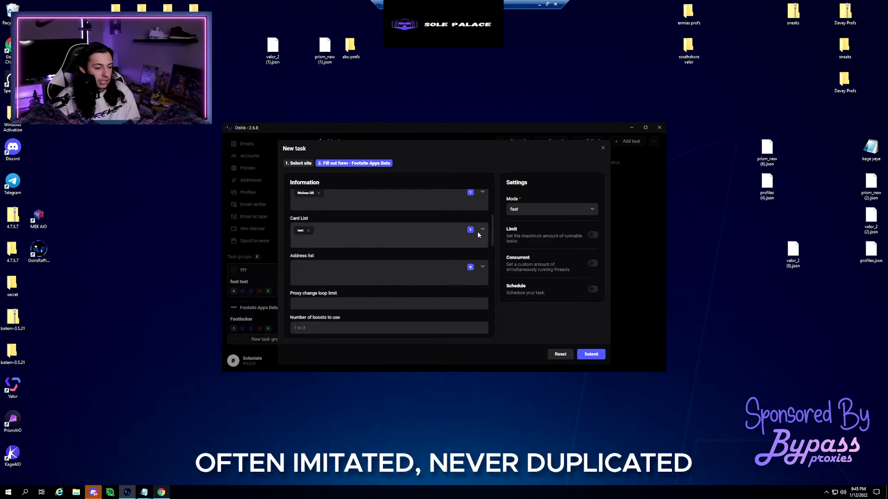
- Assign the Houston address list from the Adresses group to the task
left_click(479, 269)
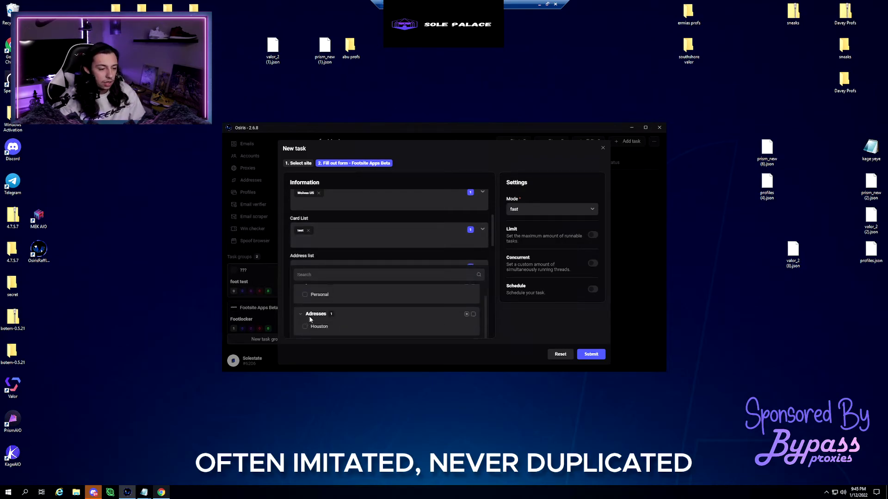
scroll(300, 305, "up", 1)
scroll(319, 314, "down", 1)
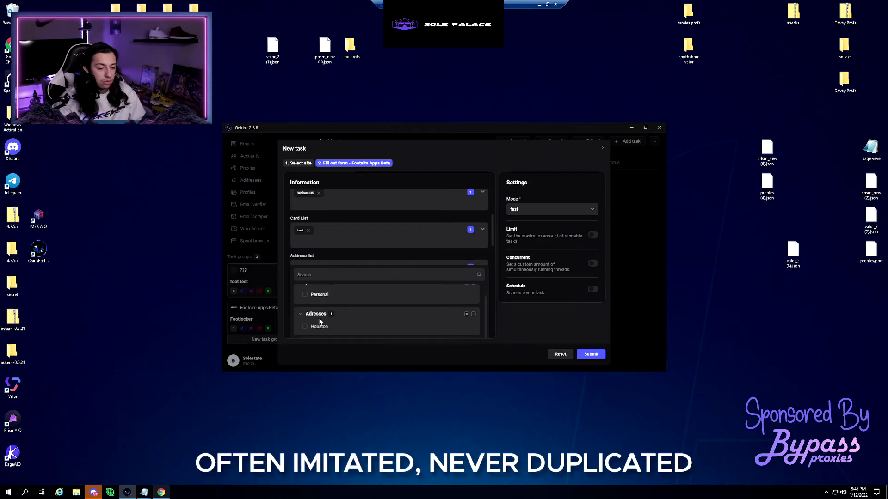
left_click(304, 325)
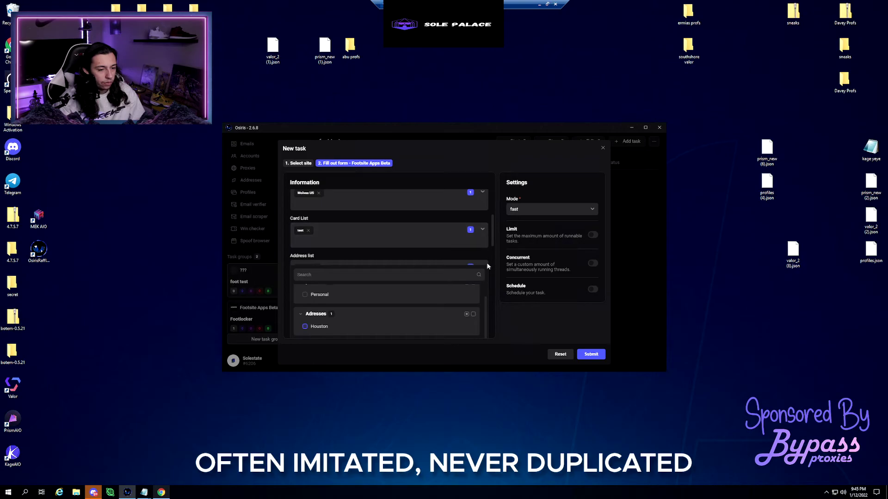
scroll(495, 241, "down", 1)
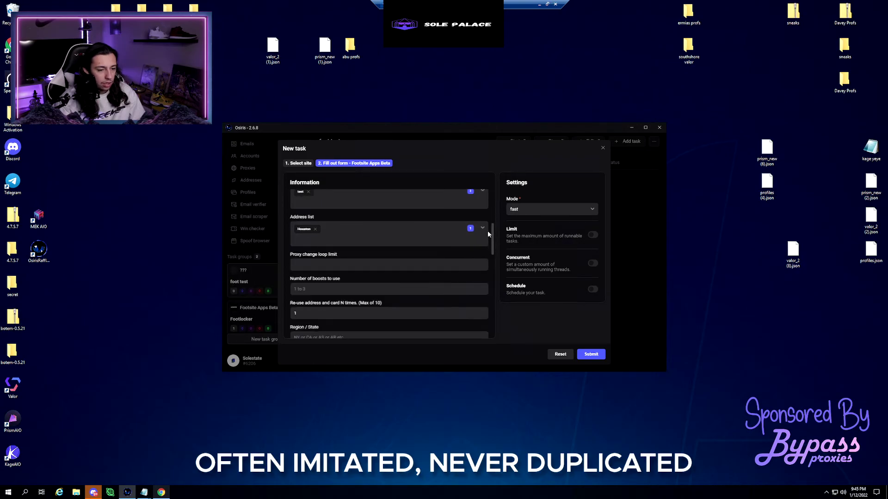
- Set the number of boosts to use to 3 and enable both Shipping and Instore entries
scroll(358, 278, "down", 2)
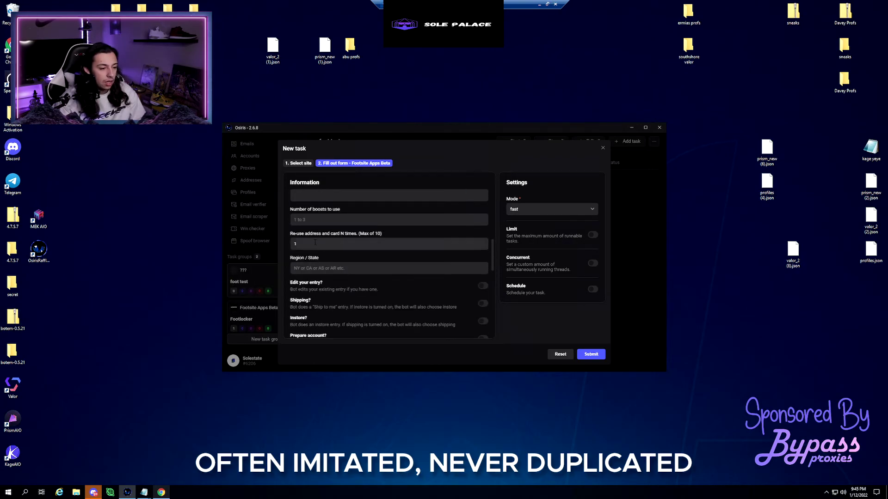
left_click(315, 219)
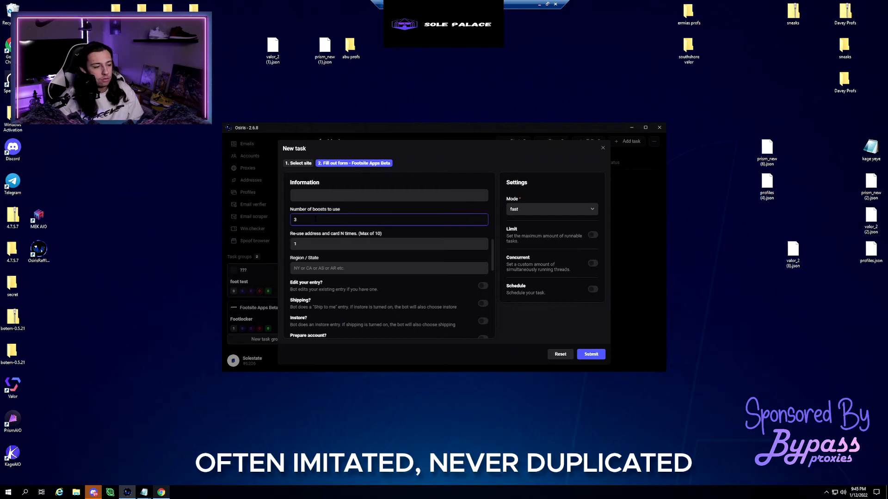
scroll(340, 287, "down", 1)
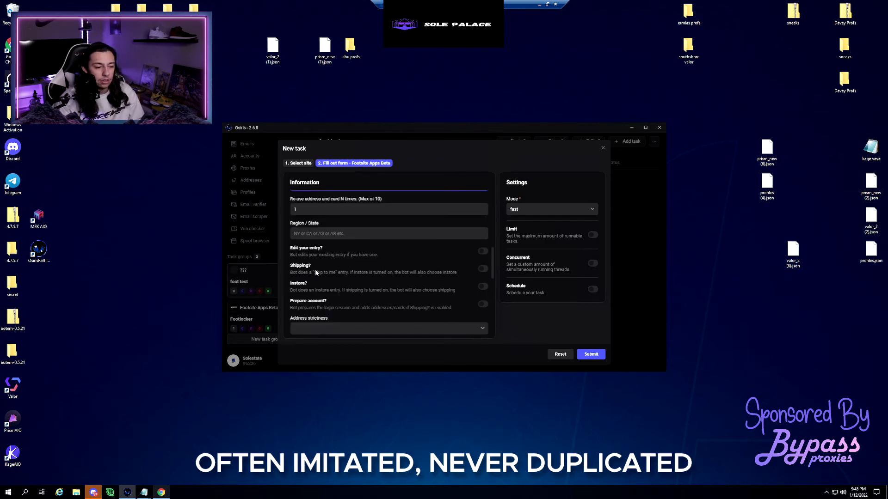
left_click(484, 269)
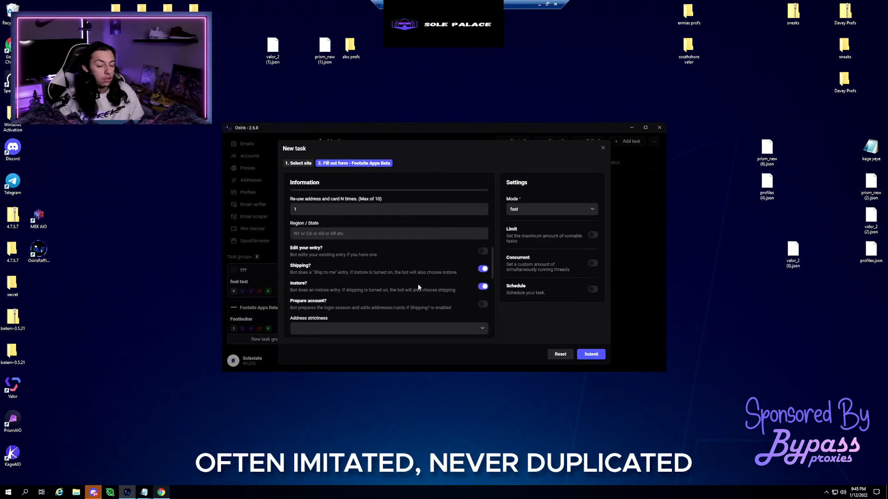
- Look through the remaining task options: address strictness, closest stores, store location, sizes and custom address input
scroll(404, 281, "down", 3)
scroll(384, 280, "up", 1)
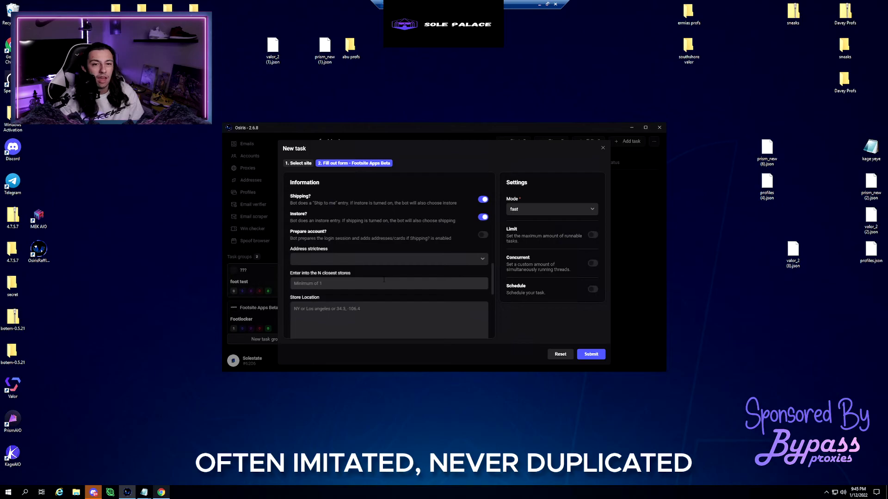
scroll(390, 275, "down", 5)
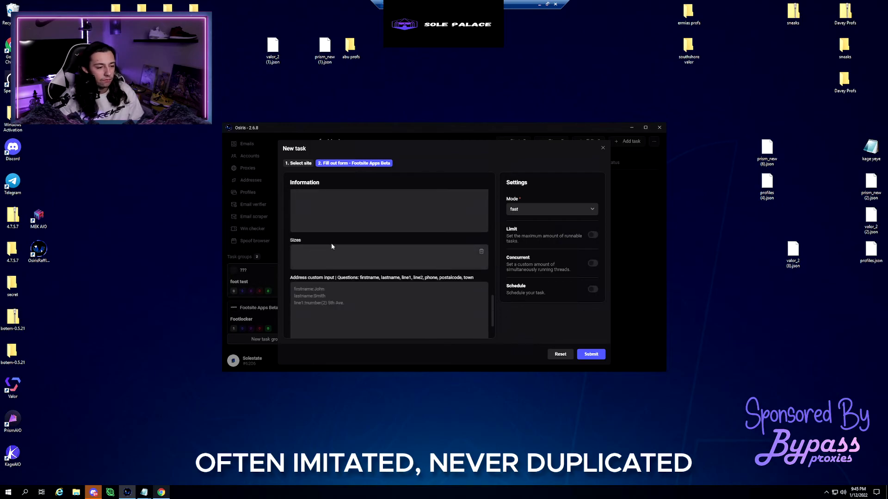
scroll(331, 245, "up", 3)
scroll(334, 281, "down", 3)
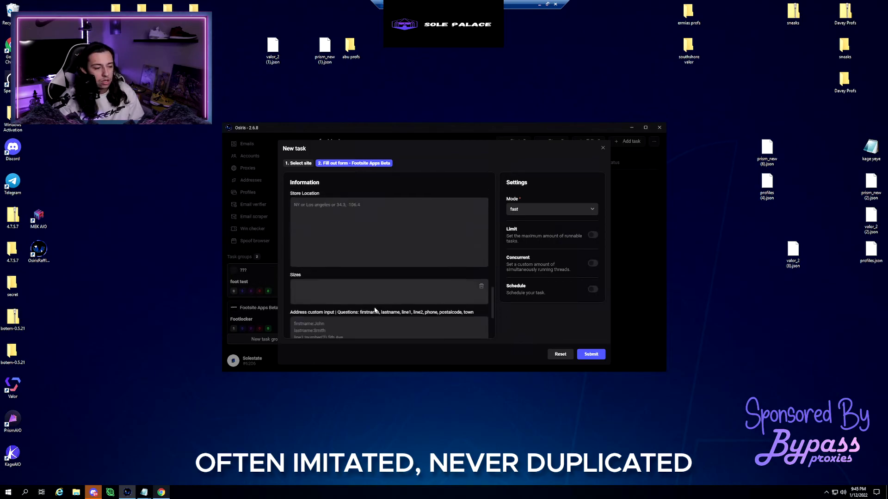
scroll(336, 264, "up", 3)
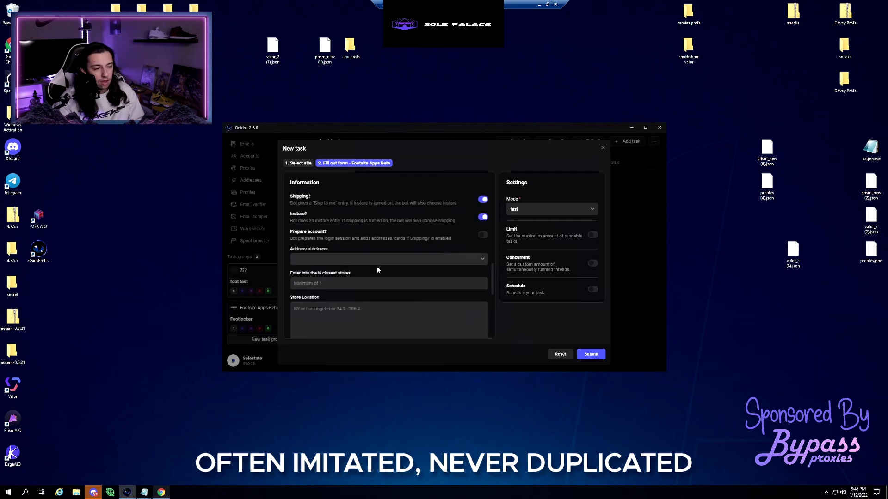
scroll(359, 270, "down", 3)
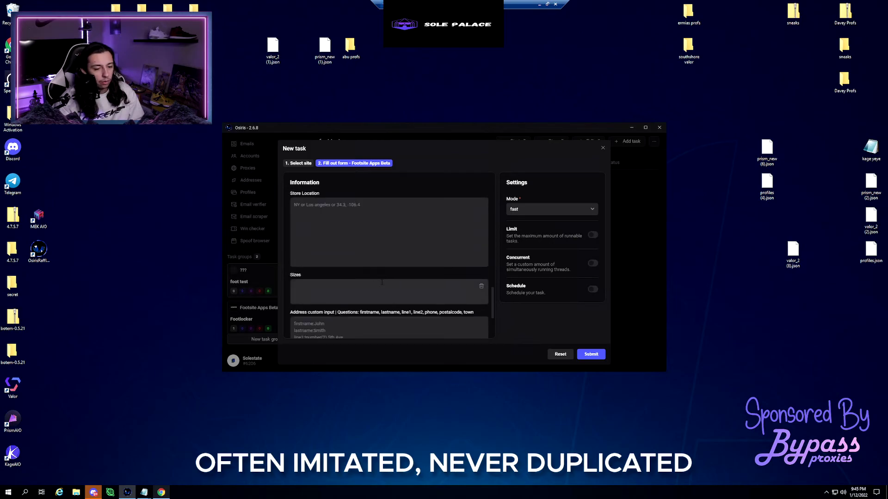
scroll(382, 282, "down", 1)
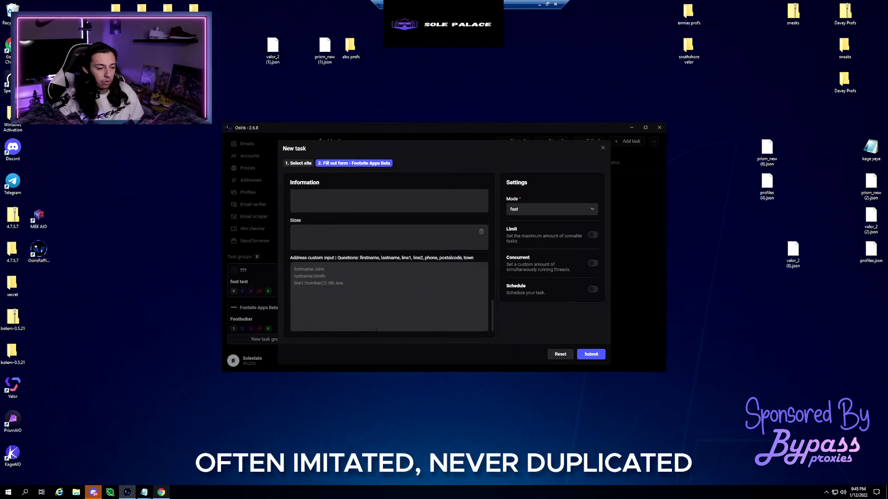
- Submit the new Footsite Apps Beta task to the foot test group and close the task form
left_click(591, 354)
scroll(384, 250, "up", 5)
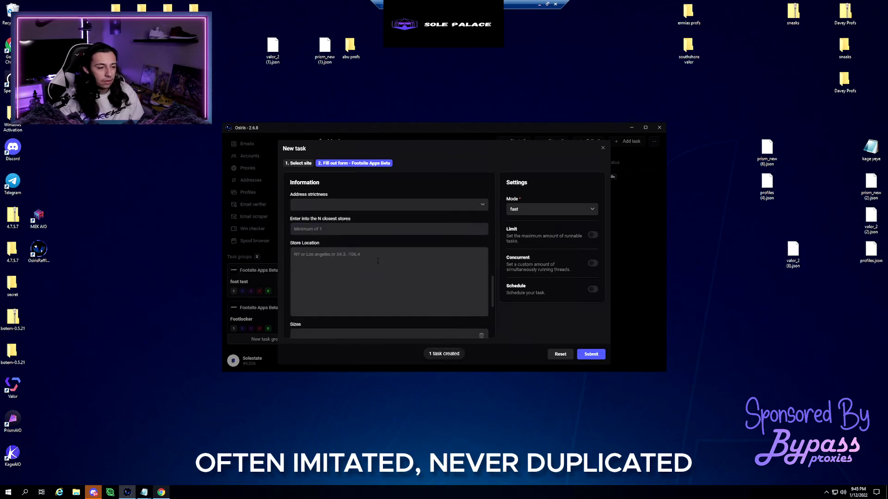
scroll(333, 260, "up", 1)
scroll(328, 266, "down", 3)
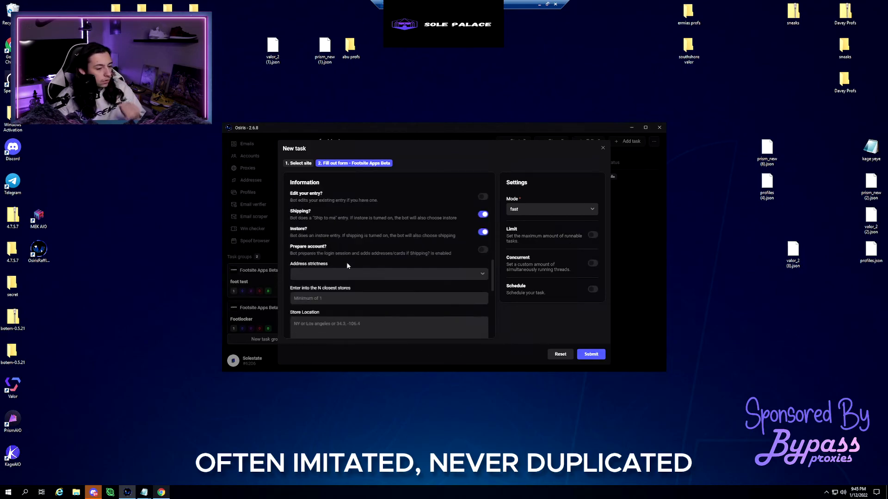
scroll(334, 265, "down", 3)
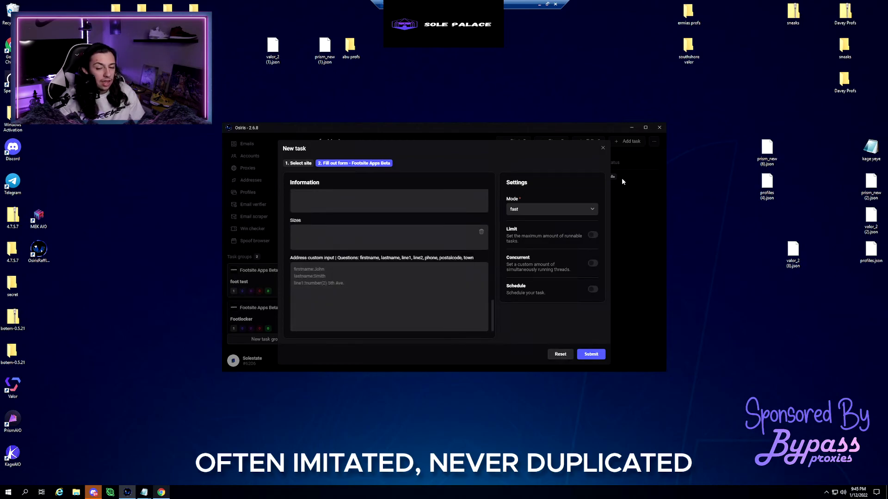
left_click(602, 148)
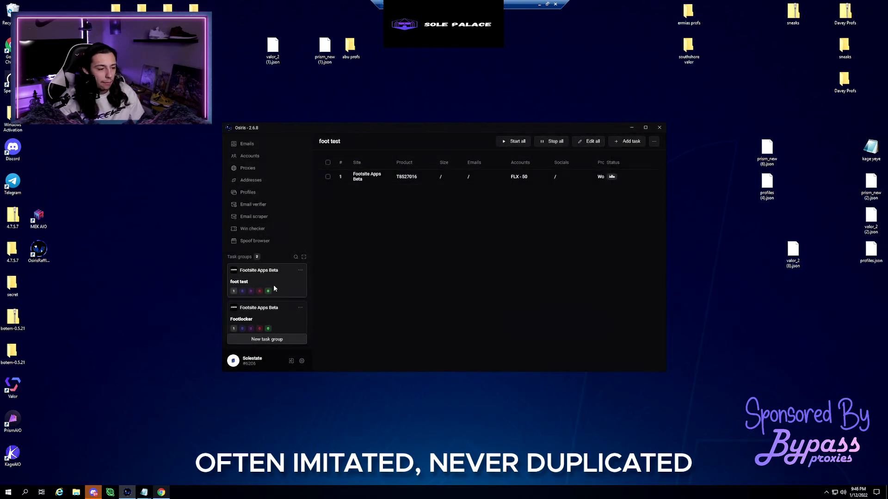
- Compare the tasks in the Footlocker and foot test groups, briefly selecting the Footlocker task and deselecting it
left_click(268, 314)
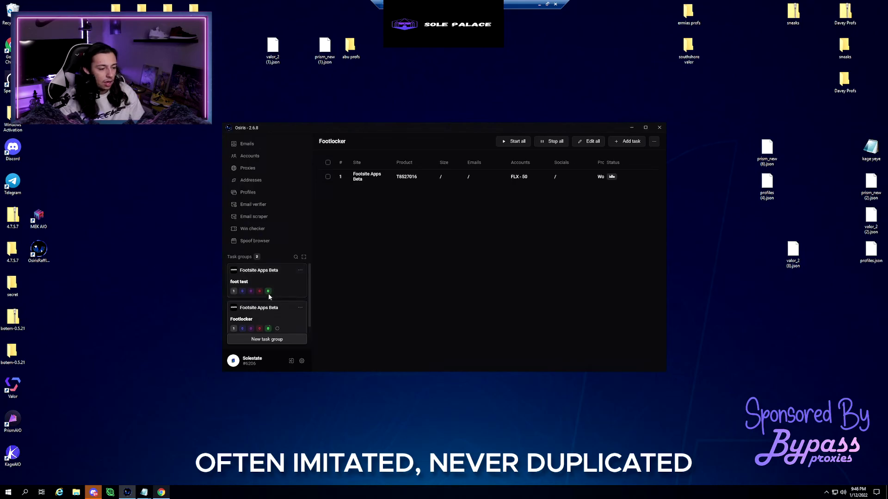
left_click(268, 283)
left_click(279, 326)
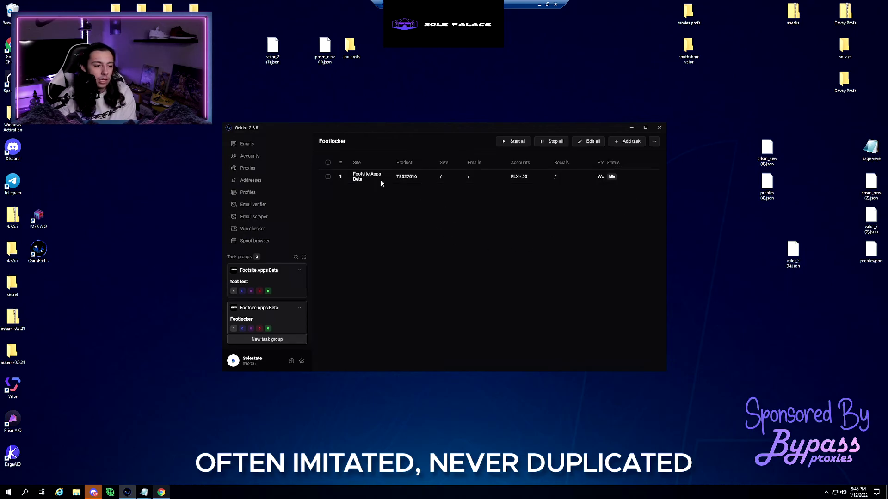
left_click(327, 177)
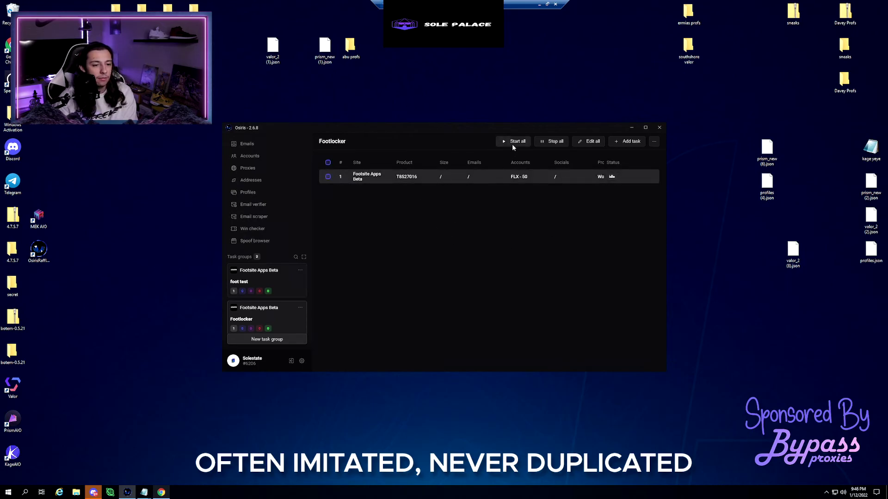
left_click(328, 176)
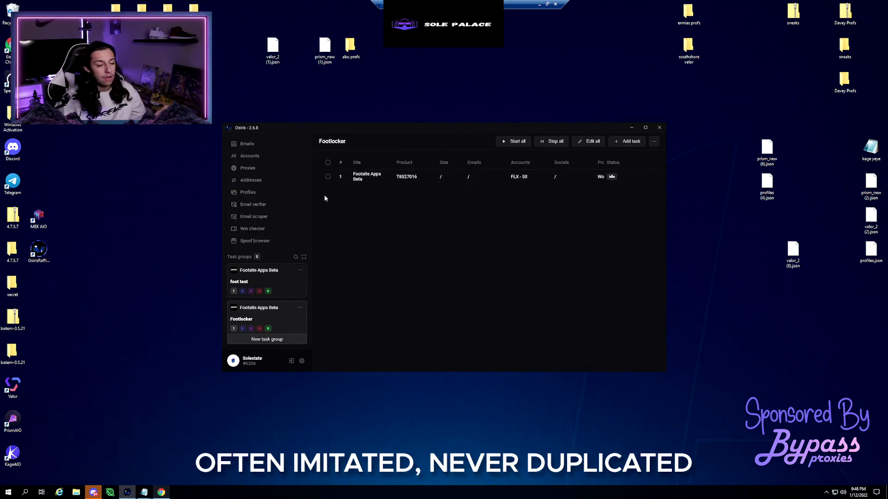